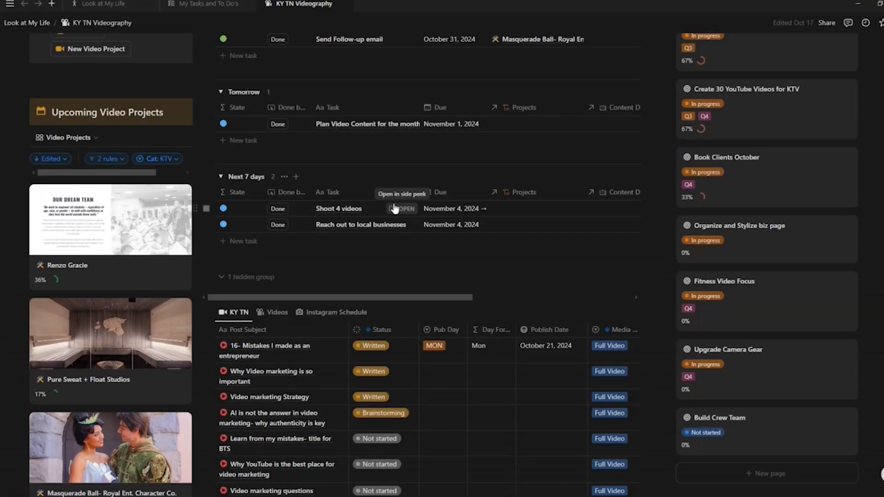
- Create a new video project from Quick Add and title it 'LC- 931 Cafe'
scroll(394, 208, "up", 5)
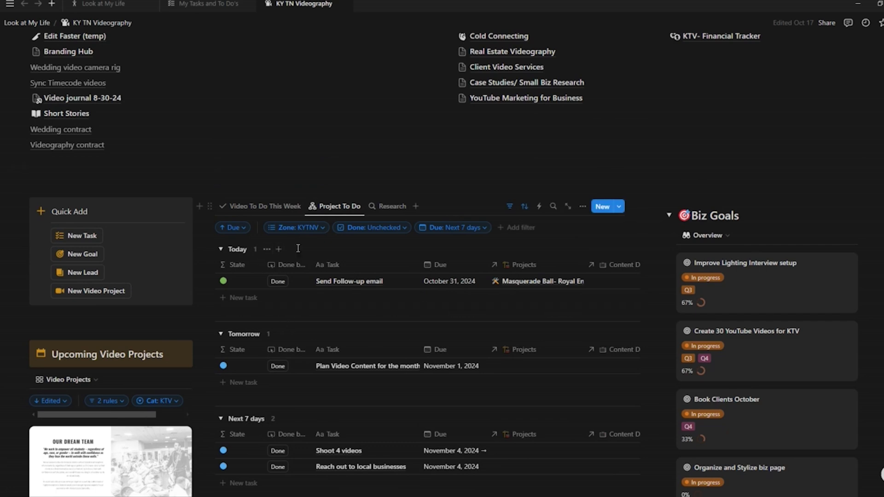
scroll(331, 273, "up", 4)
scroll(331, 271, "up", 1)
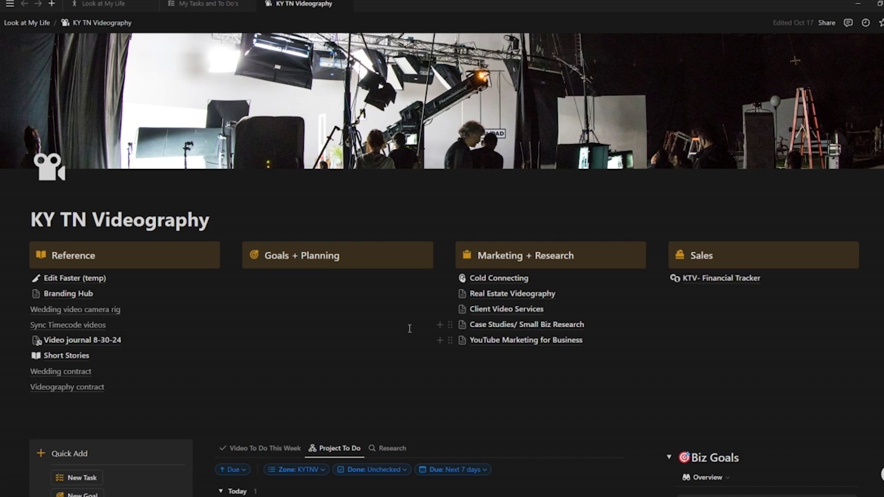
scroll(414, 330, "down", 4)
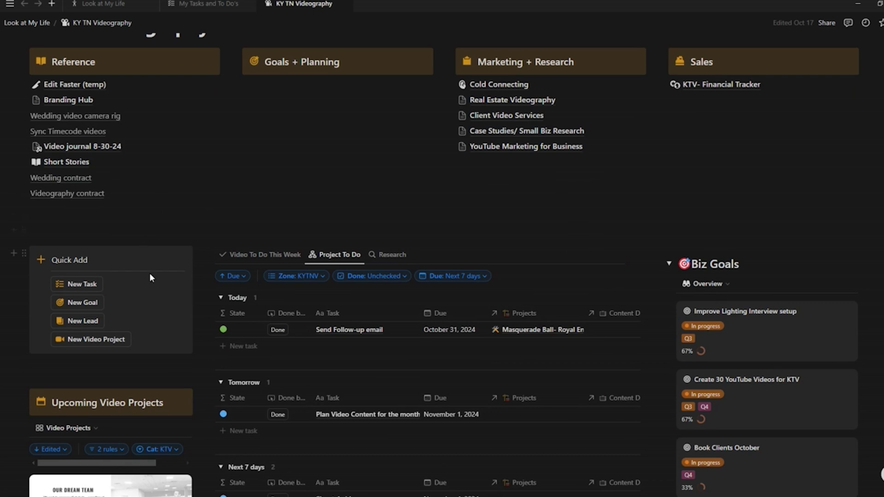
scroll(163, 323, "down", 3)
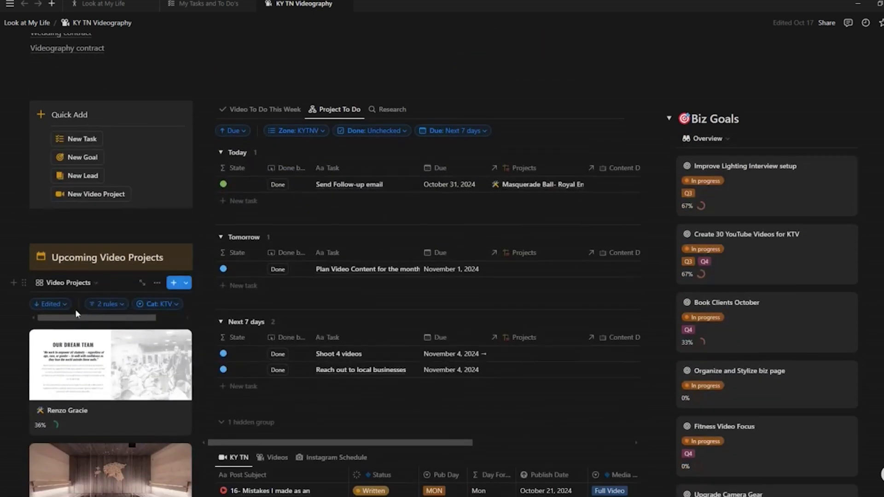
scroll(93, 319, "down", 7)
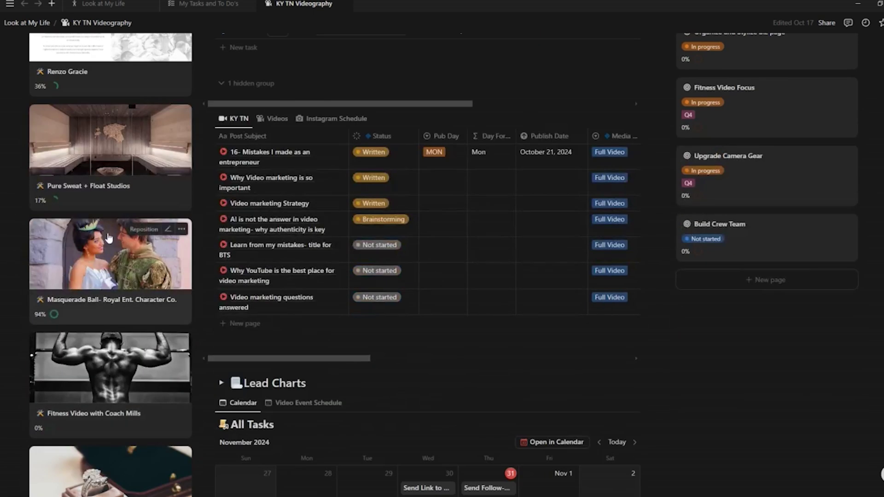
scroll(109, 234, "up", 1)
scroll(109, 236, "up", 9)
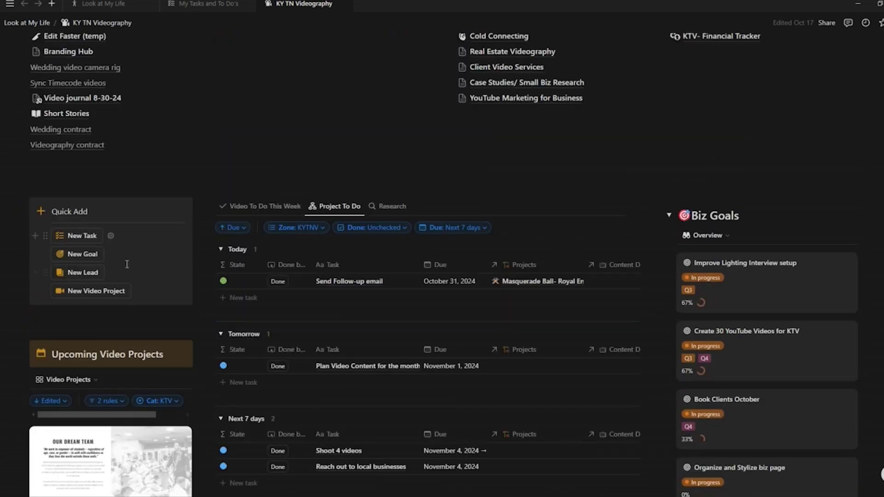
left_click(104, 292)
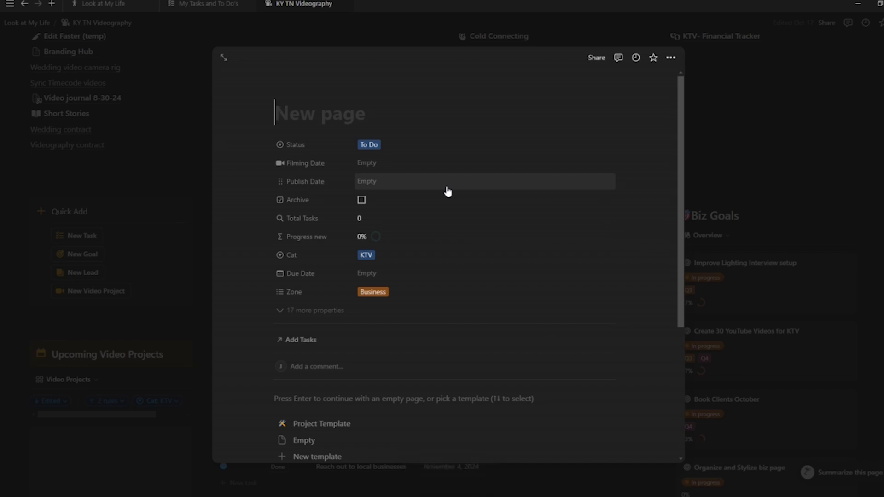
type("Local")
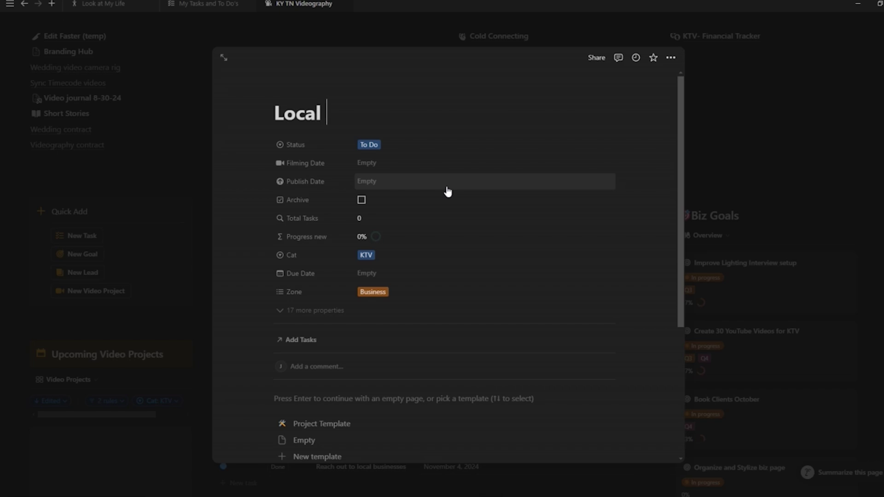
key("BackSpace")
key("BackSpace")
key("BackSpace")
key("BackSpace")
key("BackSpace")
type("C- 931 Cafe")
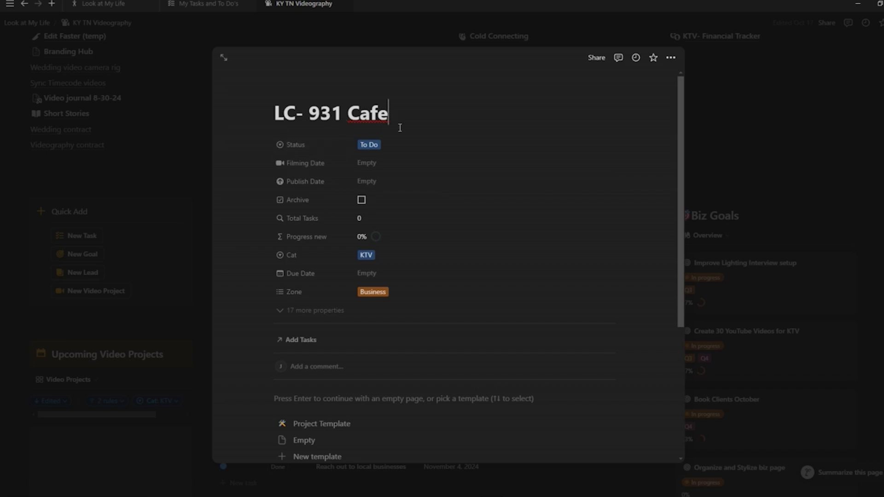
- Set the Filming Date to October 28, 2024 and leave the Category as KTV
left_click(371, 170)
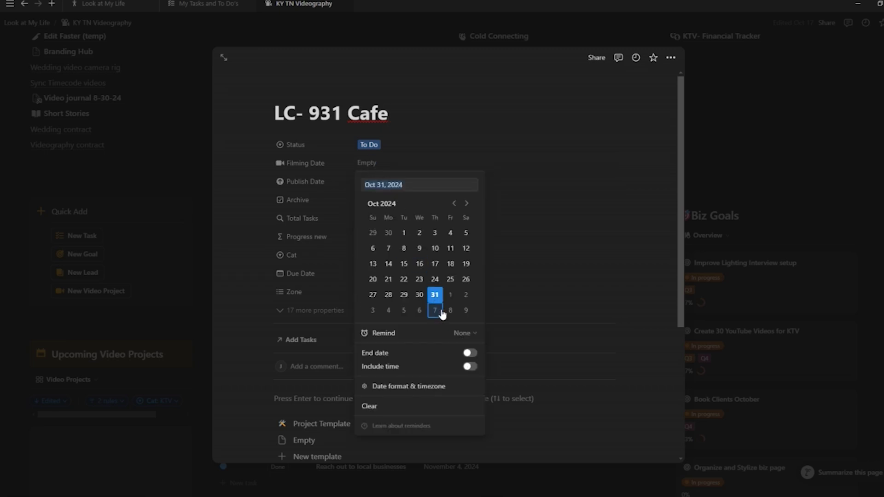
left_click(389, 295)
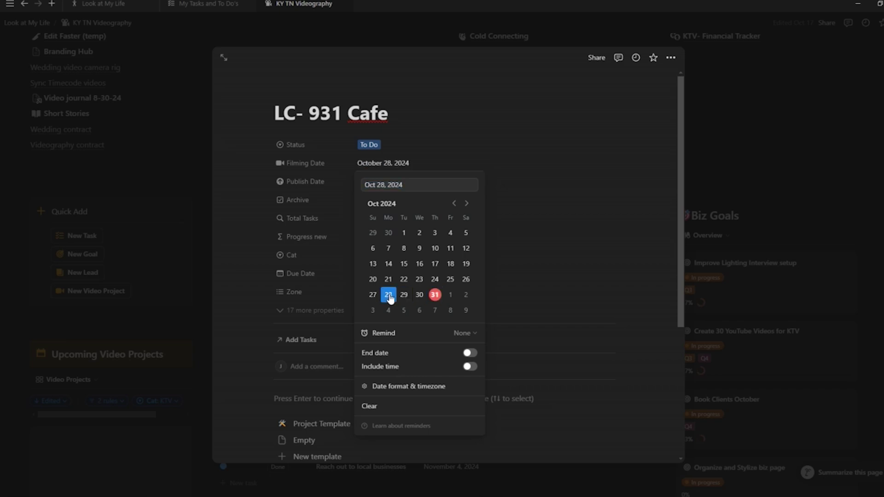
left_click(344, 164)
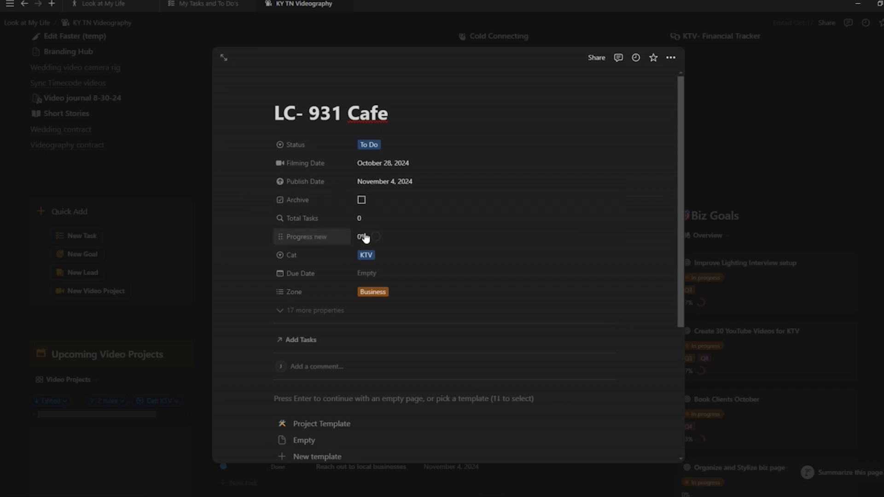
left_click(373, 258)
left_click(386, 237)
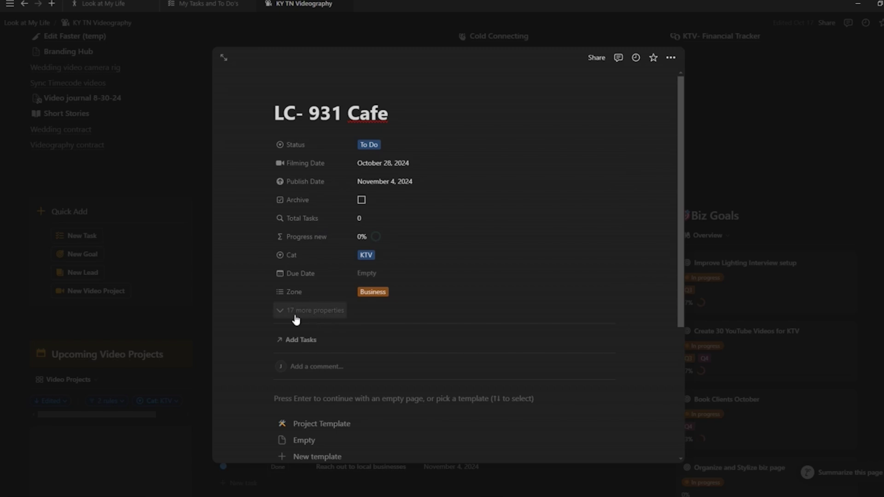
- Apply the Project Template to the cafe page and keep its cover position
scroll(399, 276, "down", 4)
scroll(390, 257, "up", 4)
scroll(352, 382, "down", 1)
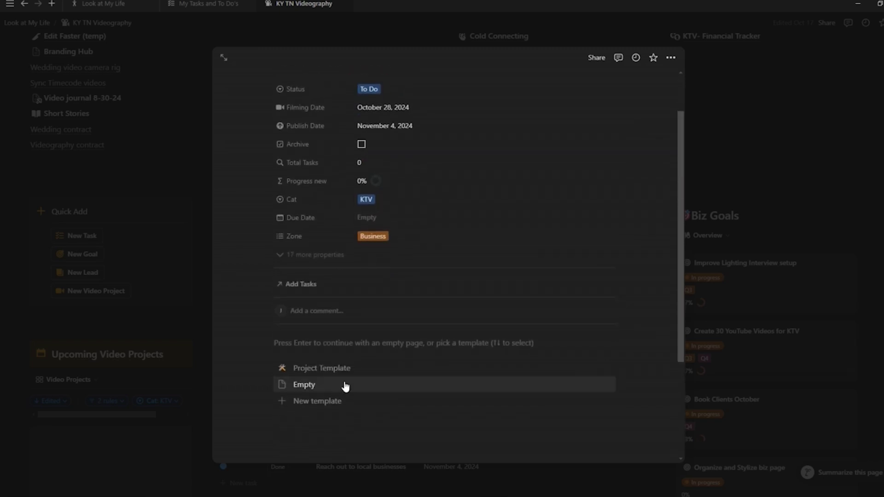
left_click(333, 369)
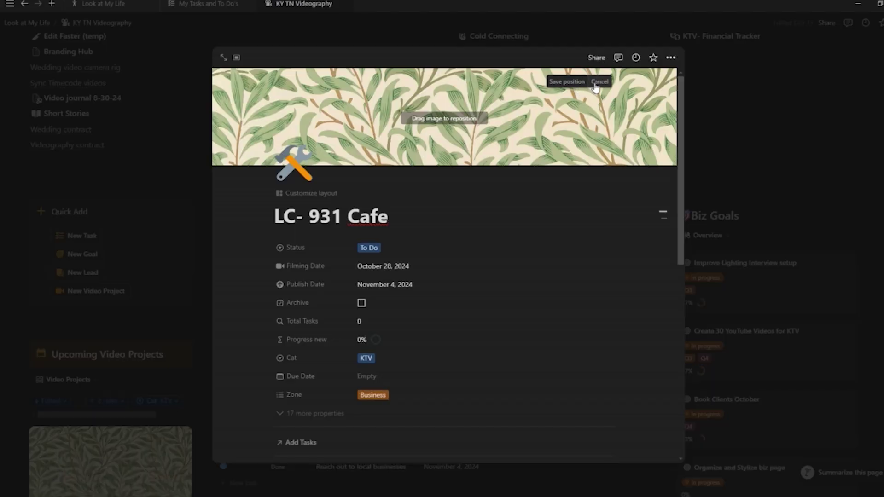
left_click(576, 83)
- Replace the cover with a cafe interior photo found by searching 'cafe' on Unsplash
left_click(555, 81)
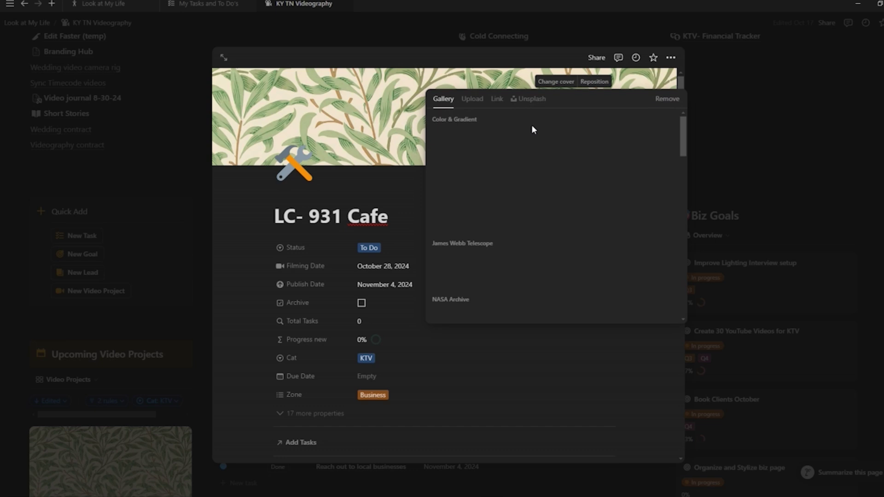
left_click(527, 102)
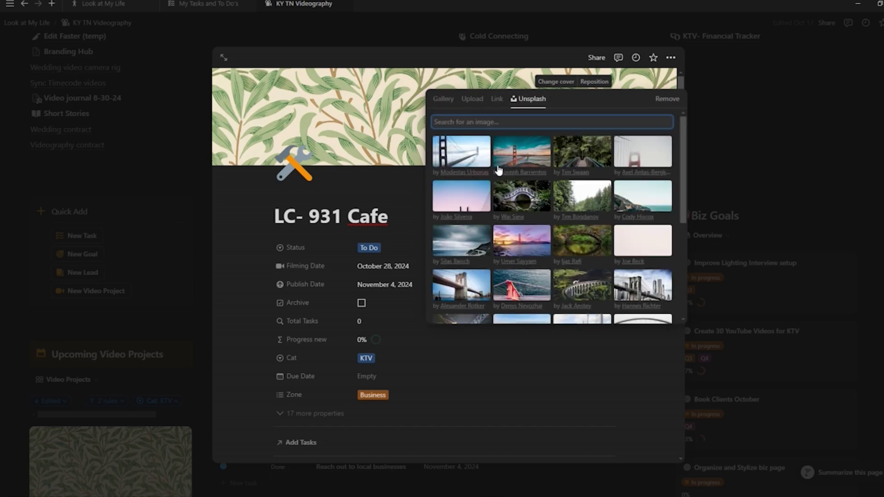
type("cafe")
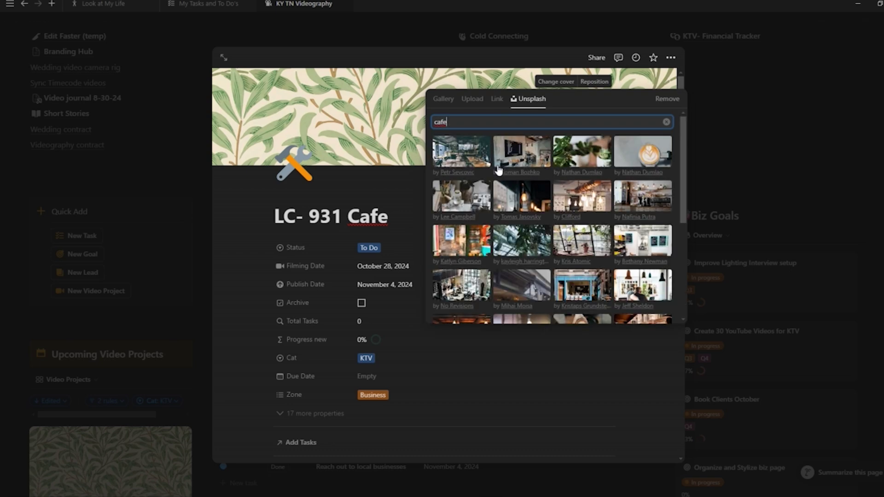
left_click(654, 199)
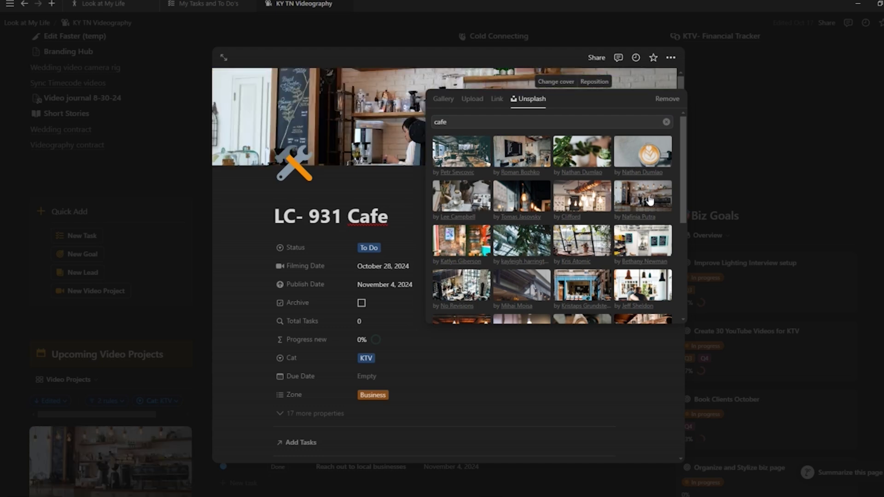
key("Escape")
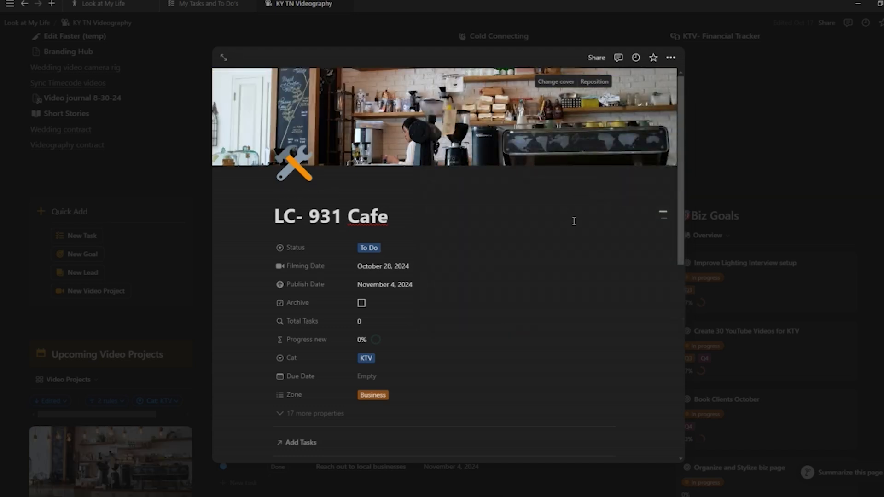
left_click(374, 253)
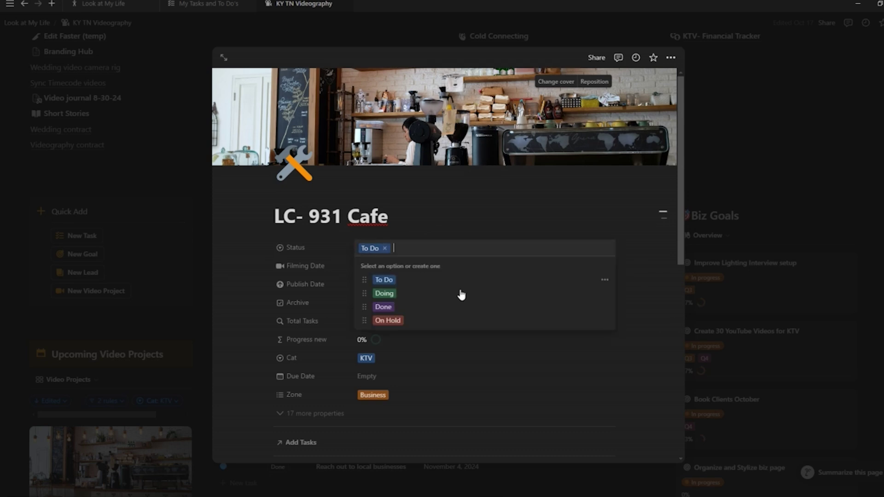
- Change the project status to Doing and expand the Project Info toggle
left_click(395, 295)
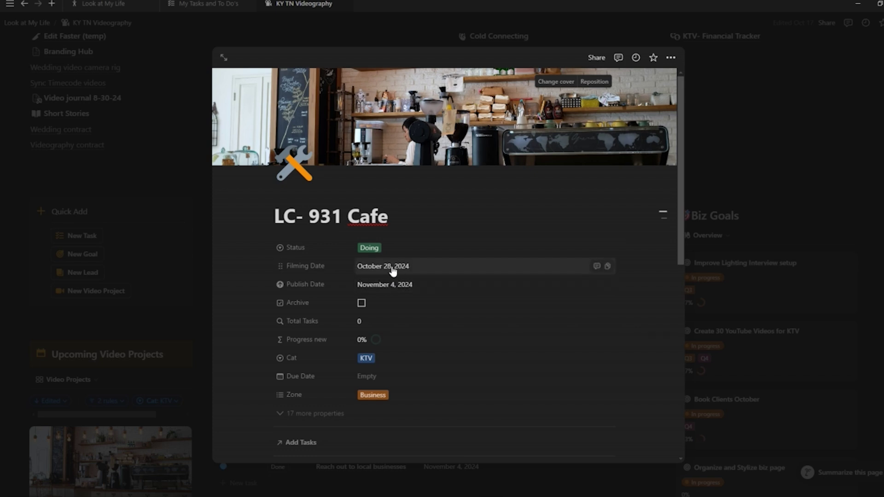
scroll(422, 257, "down", 4)
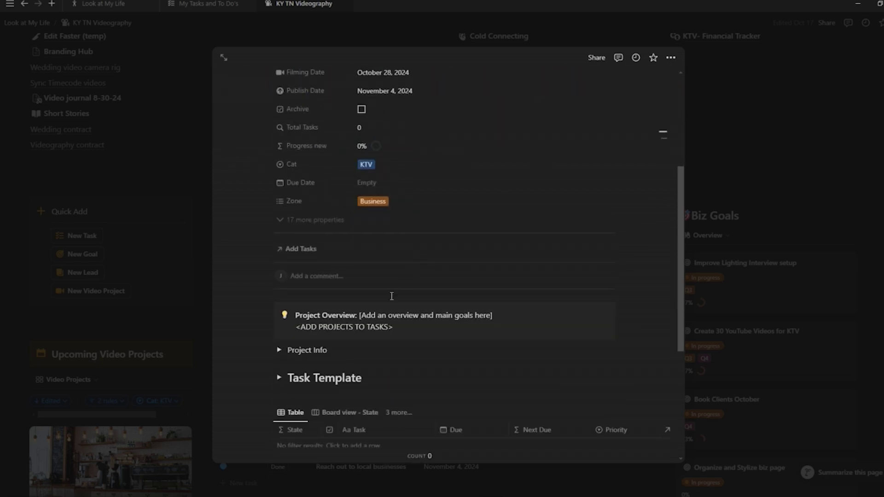
scroll(391, 294, "down", 4)
scroll(399, 182, "up", 2)
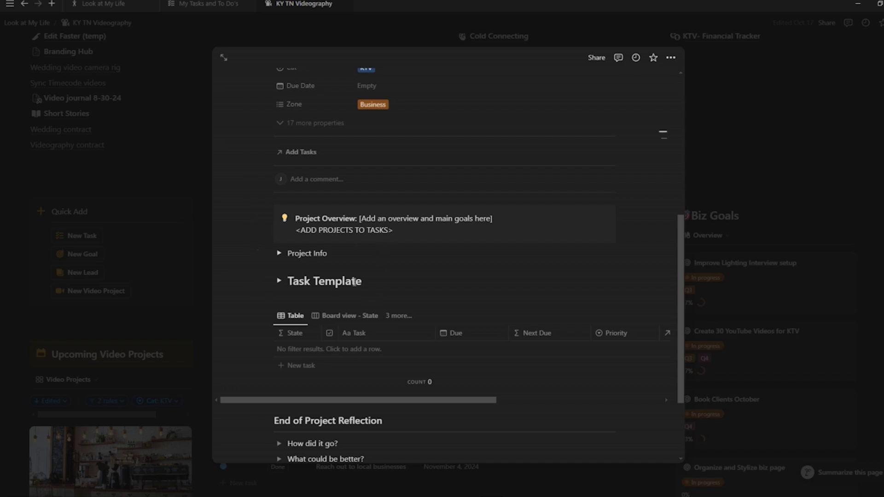
left_click(279, 253)
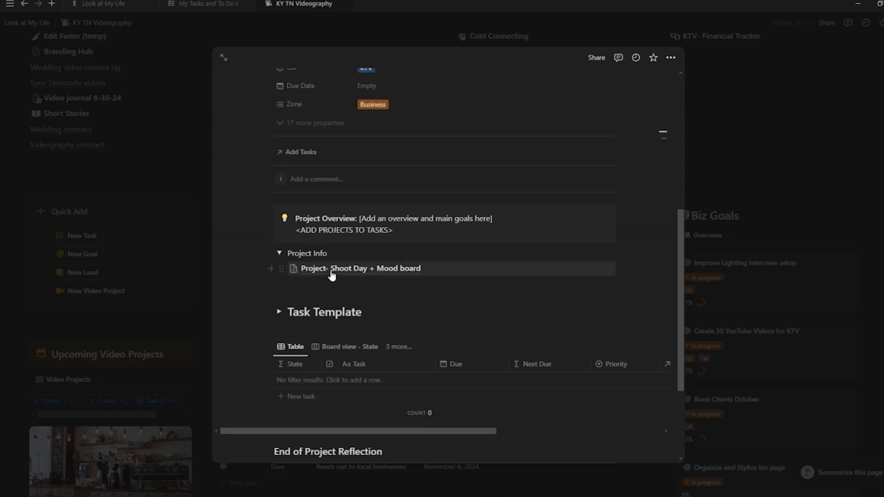
mouse_move(338, 273)
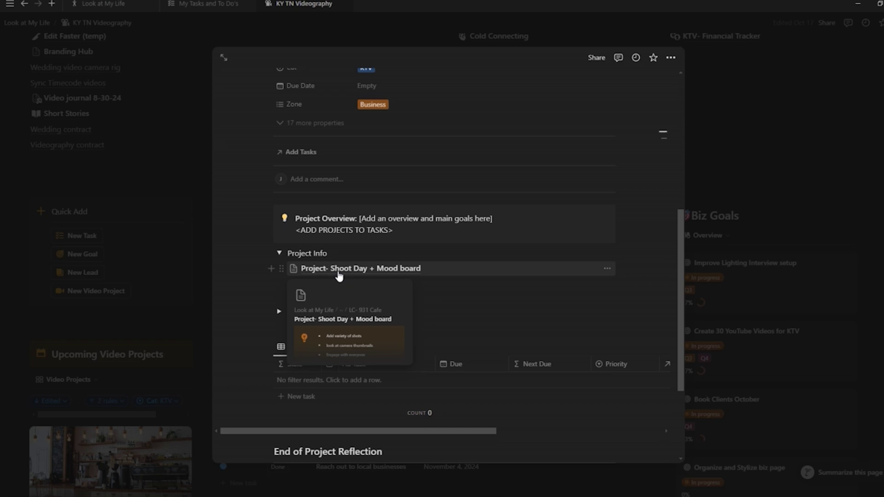
- Open the Project- Shoot Day + Mood board subpage
left_click(338, 275)
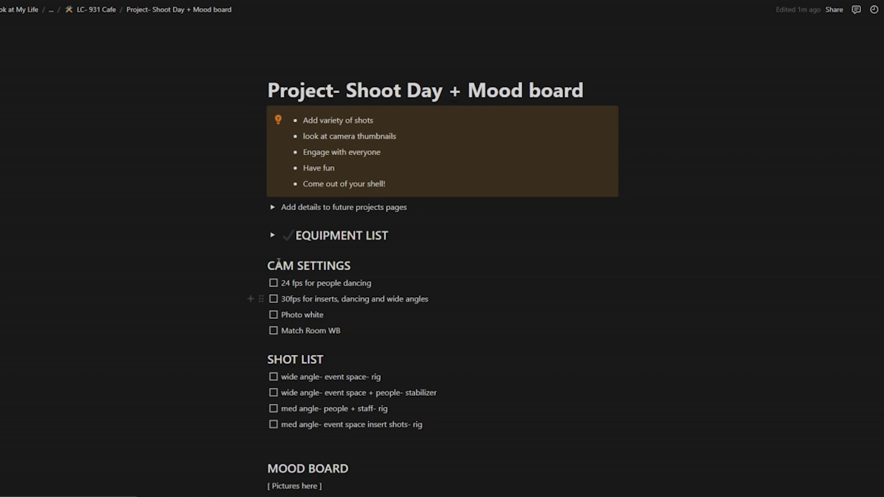
scroll(257, 231, "down", 4)
scroll(257, 231, "up", 1)
scroll(259, 231, "up", 1)
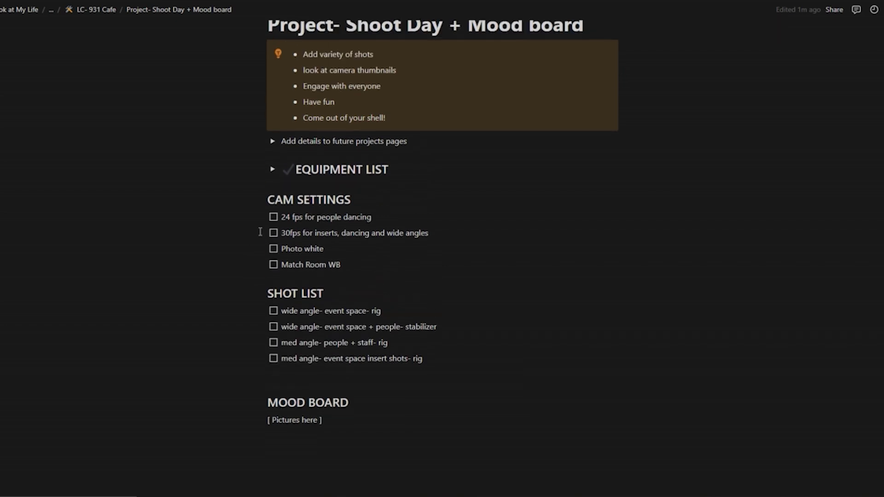
scroll(332, 248, "up", 2)
scroll(336, 247, "up", 1)
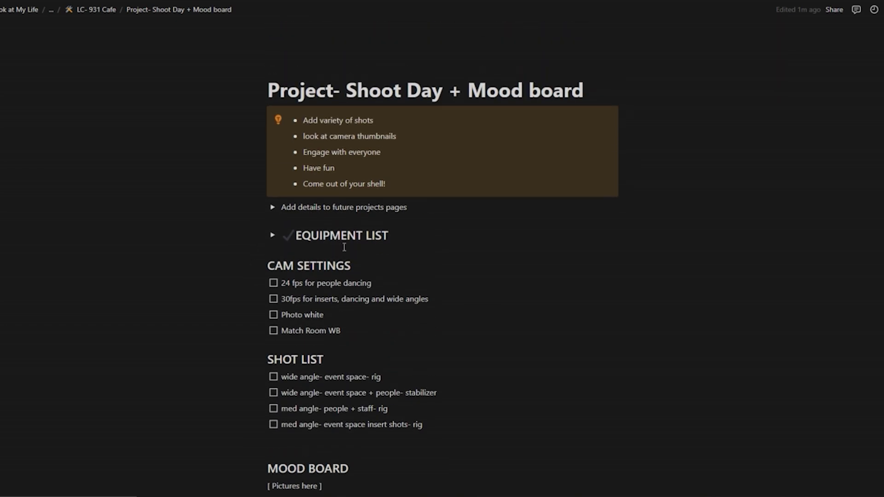
- Replace 'Project' in the subpage title with 'LC- 931 Cafe'
mouse_move(295, 95)
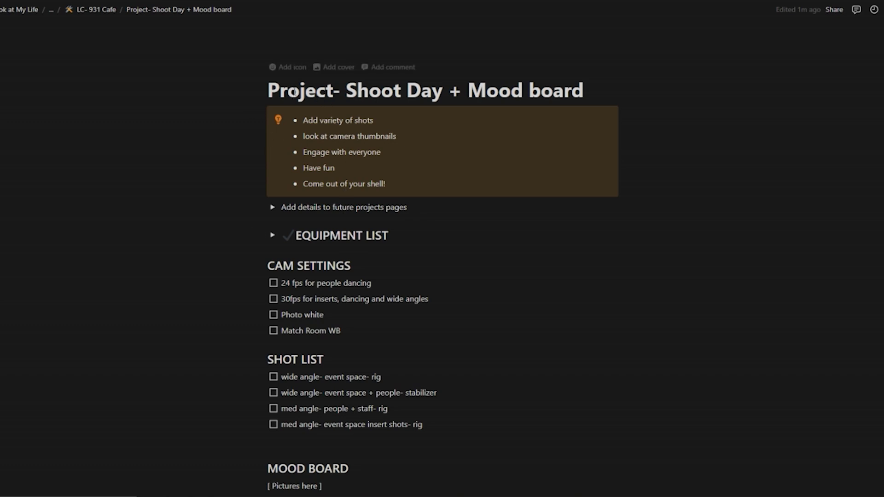
double_click(294, 92)
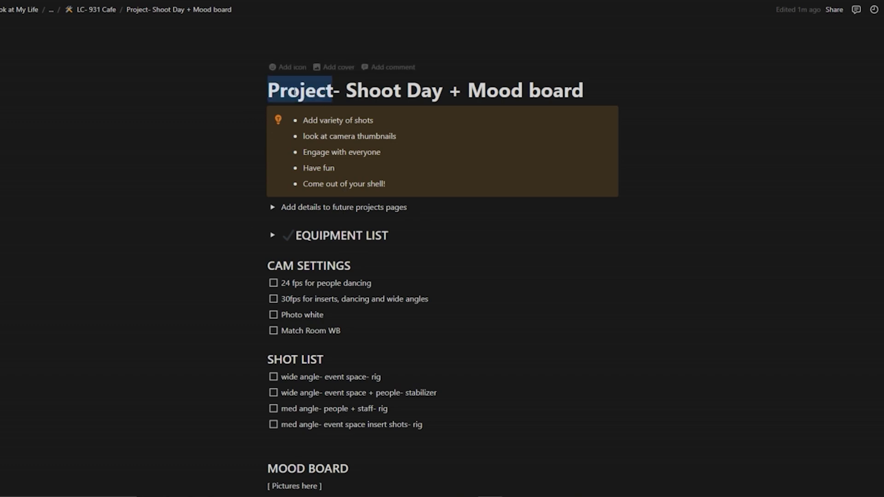
type("LC- ")
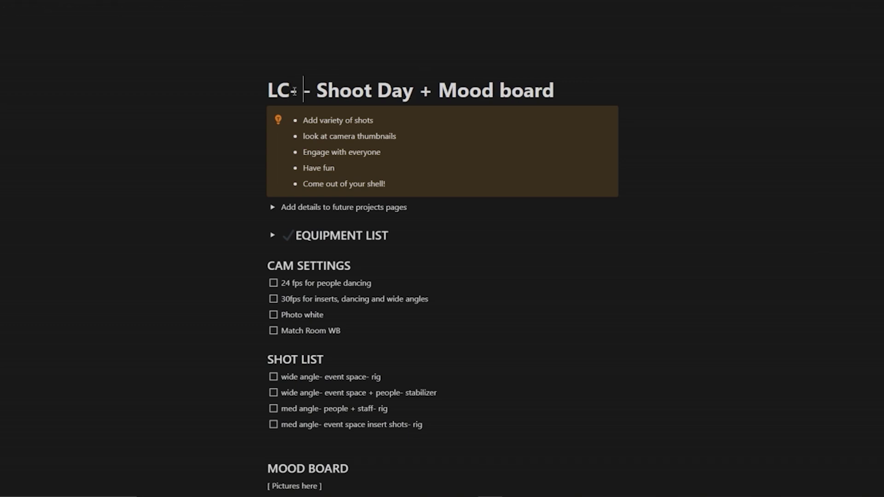
type("931 Cafe")
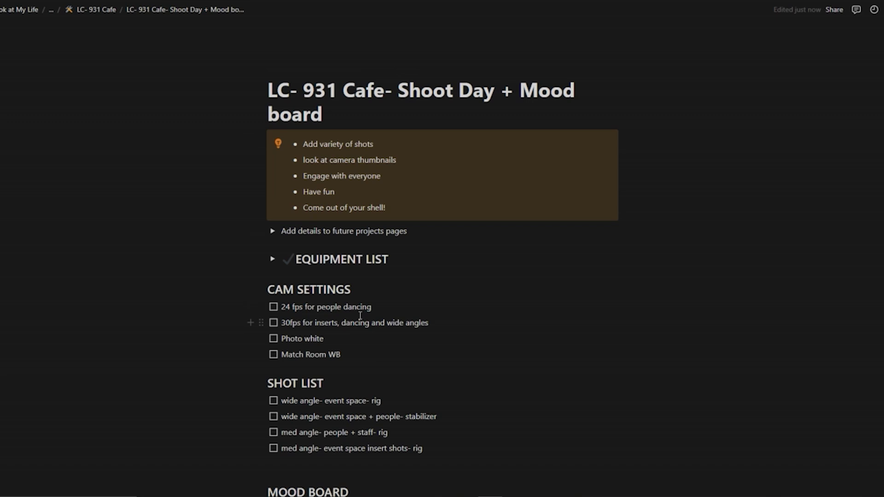
scroll(360, 313, "down", 2)
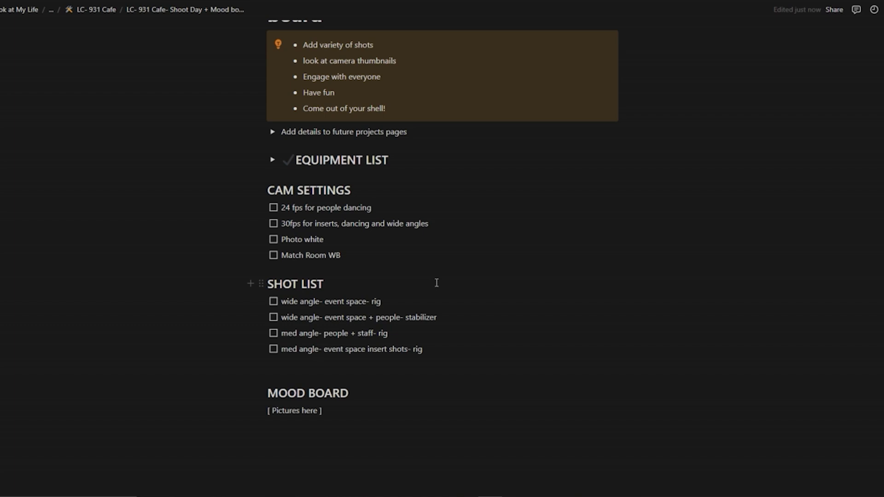
scroll(436, 283, "up", 2)
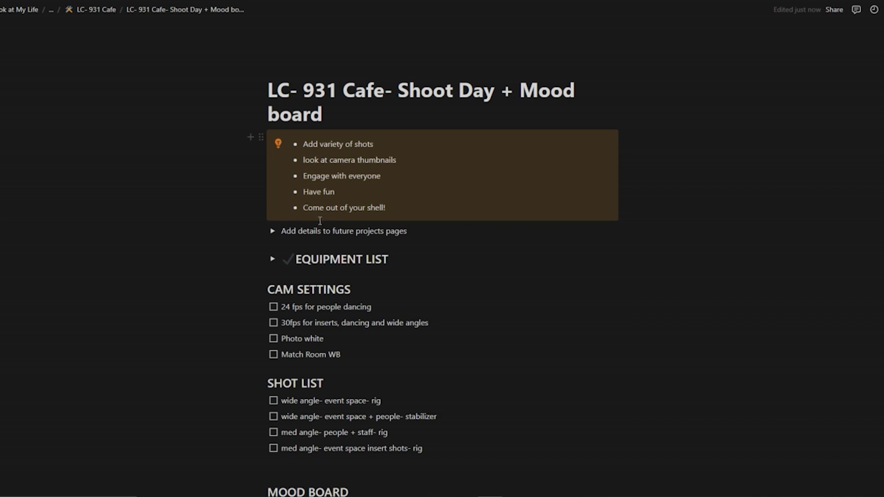
left_click(272, 231)
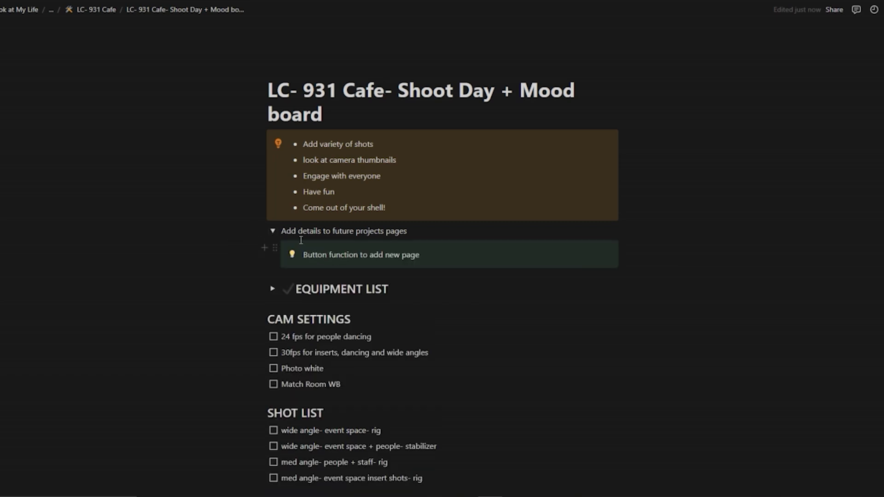
left_click(274, 234)
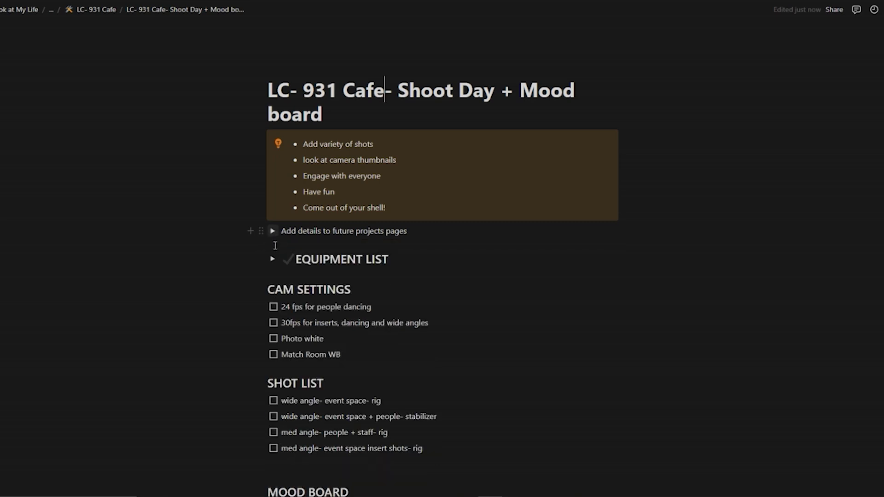
left_click(273, 259)
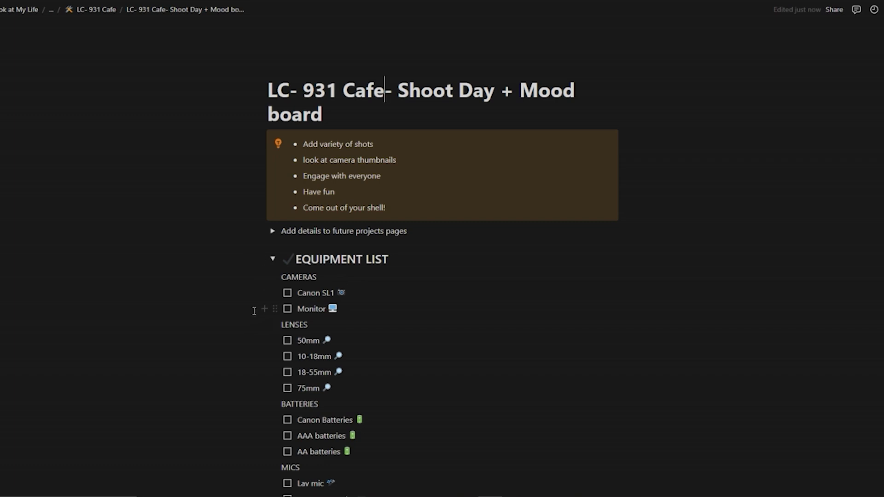
scroll(361, 297, "down", 4)
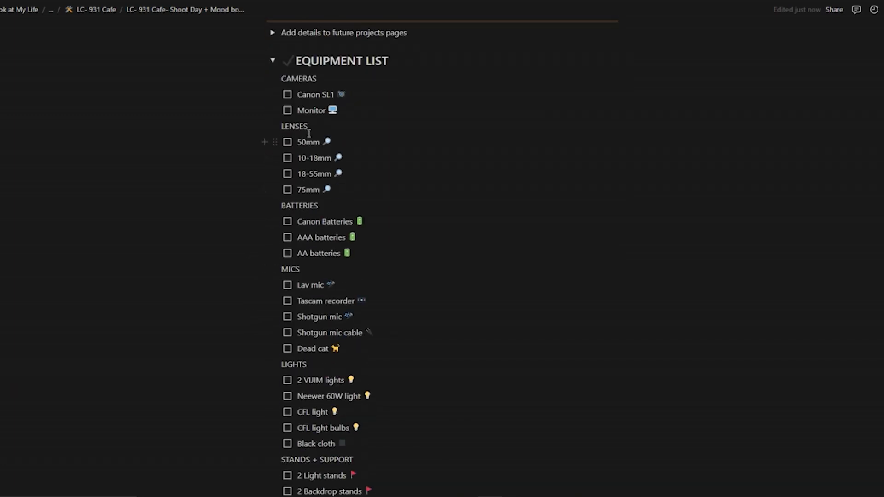
scroll(269, 147, "down", 2)
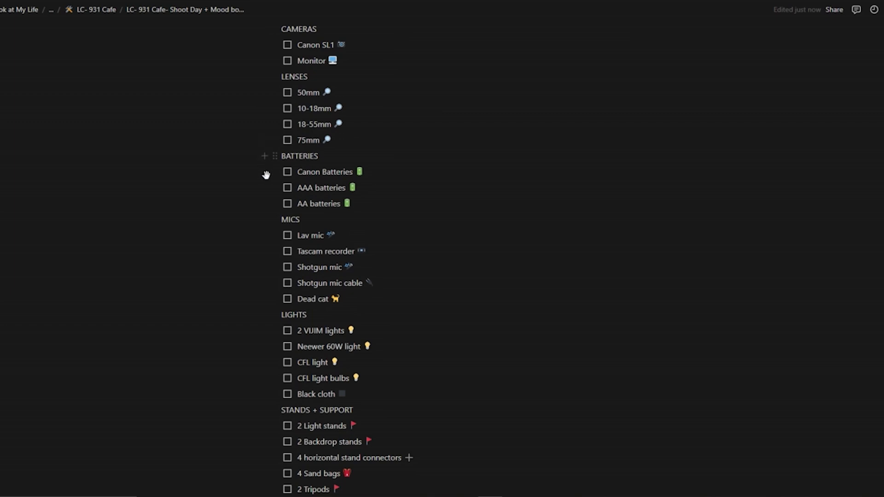
scroll(266, 197, "down", 3)
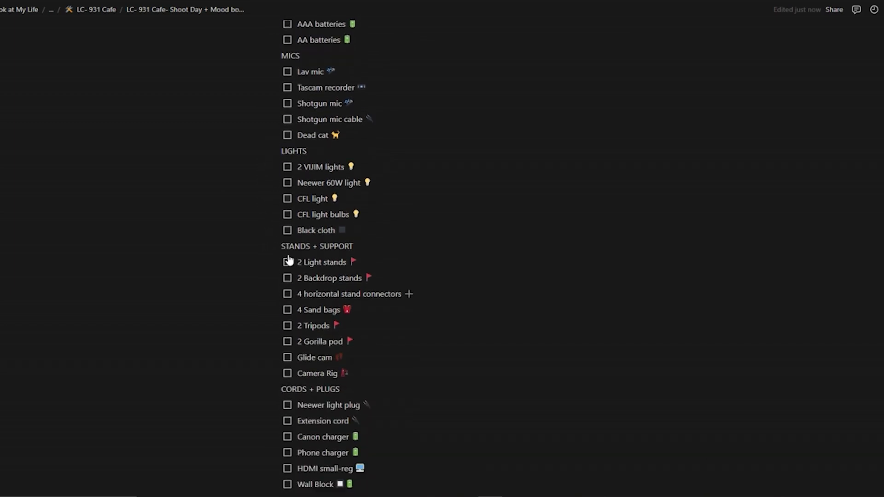
scroll(290, 299, "down", 2)
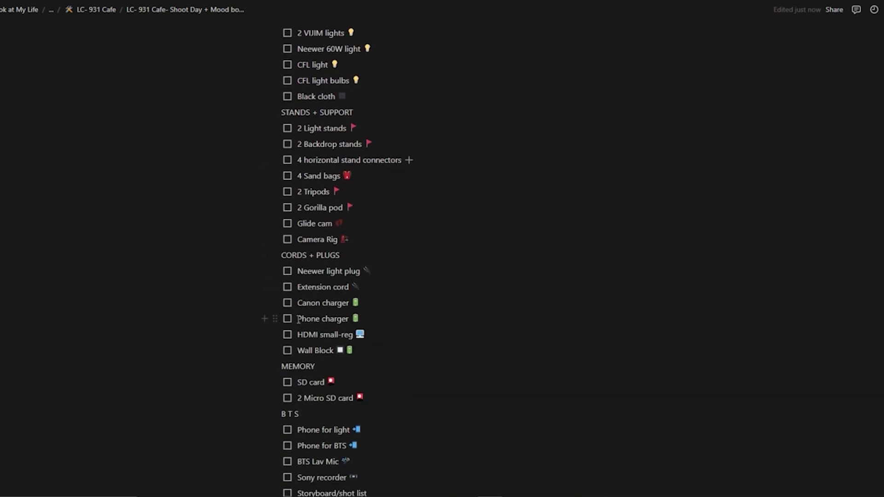
scroll(298, 321, "down", 2)
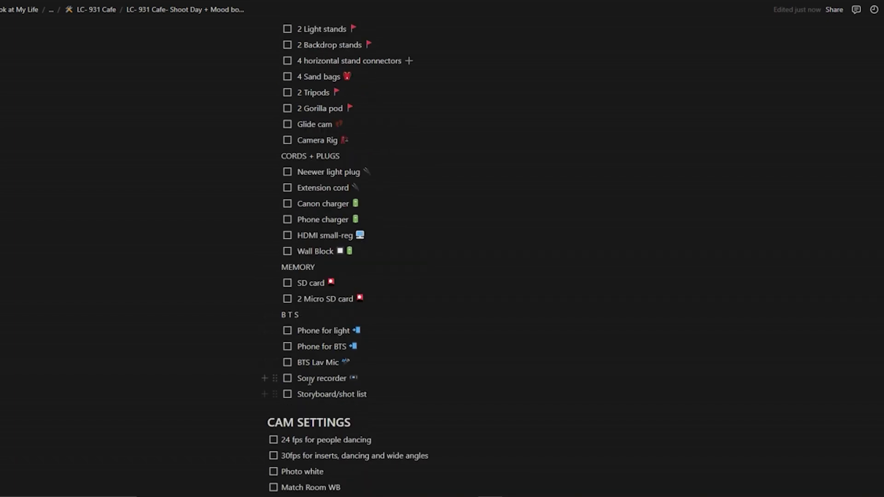
scroll(353, 340, "up", 2)
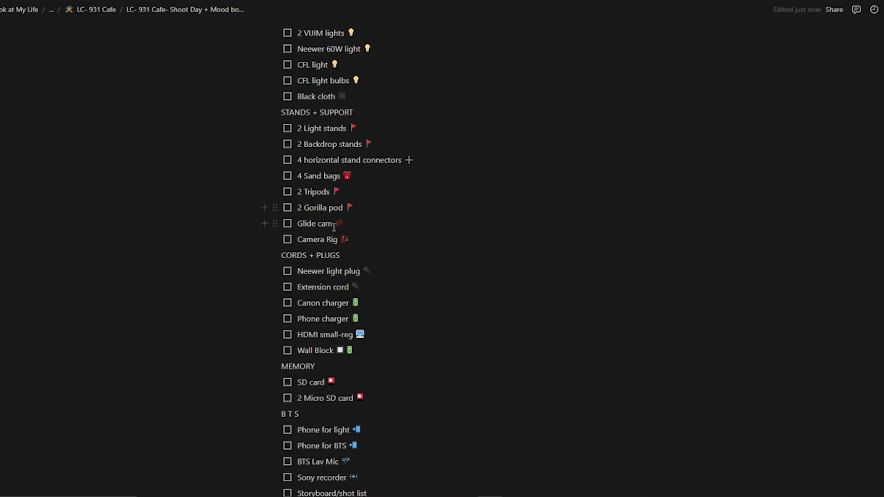
scroll(347, 232, "up", 1)
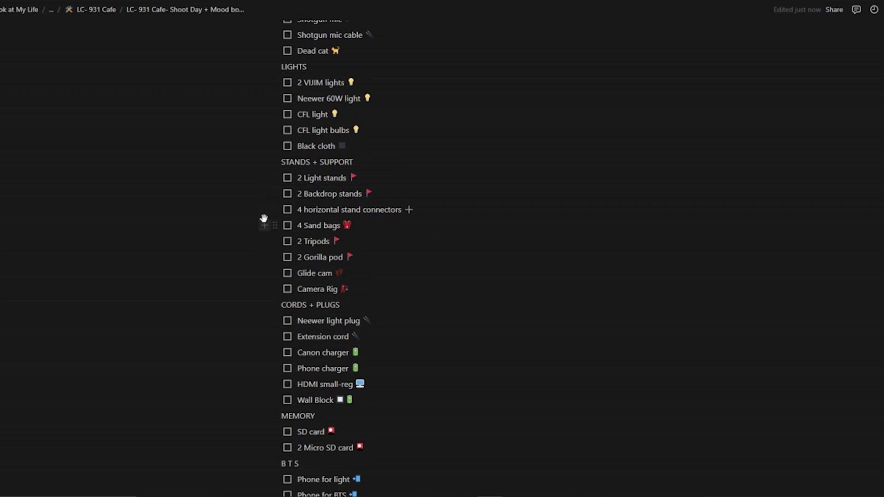
scroll(264, 197, "down", 1)
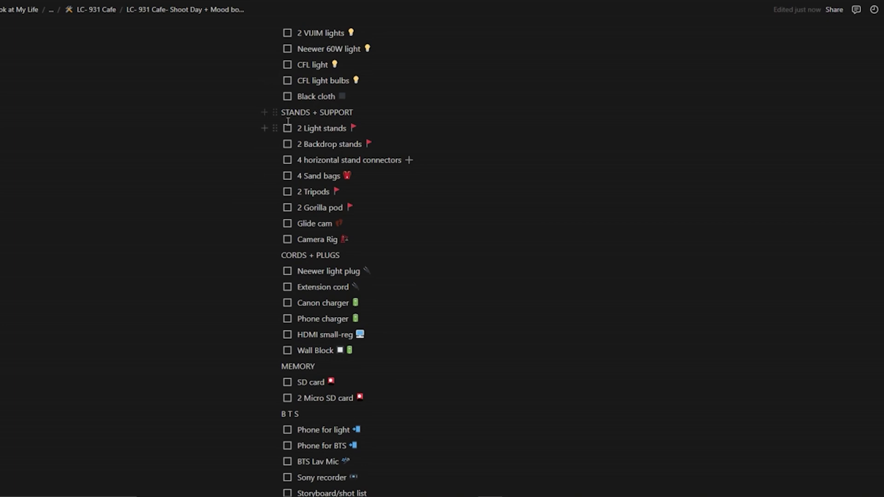
scroll(288, 95, "up", 5)
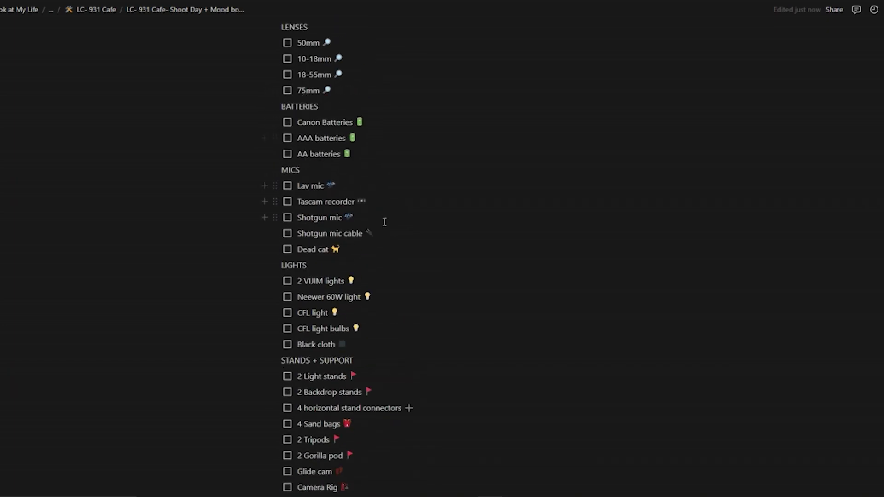
scroll(358, 206, "down", 8)
scroll(354, 211, "up", 10)
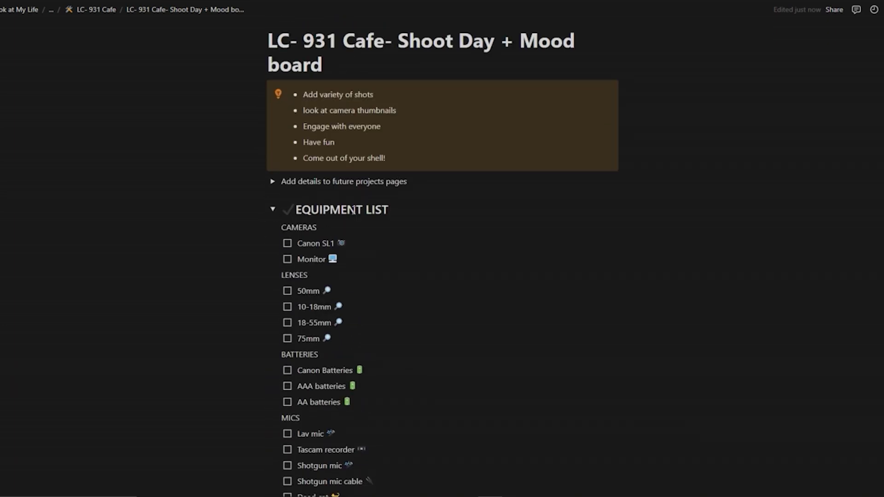
left_click(272, 256)
scroll(300, 247, "down", 4)
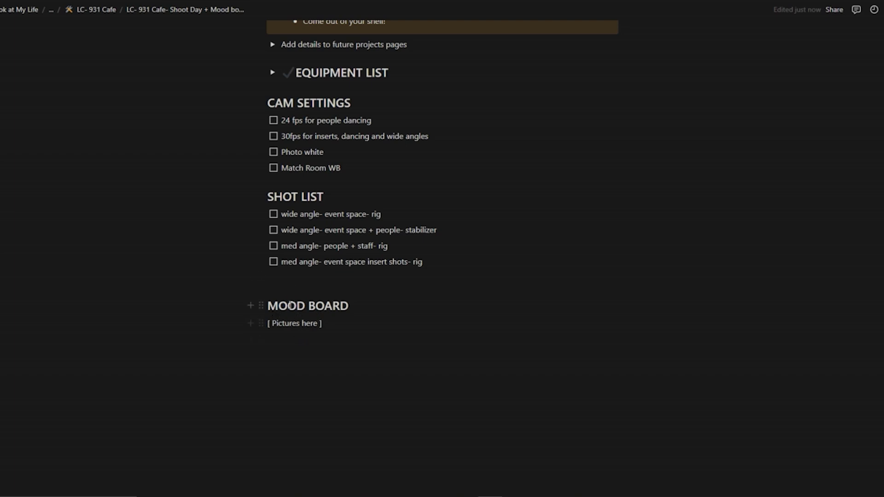
scroll(95, 23, "up", 4)
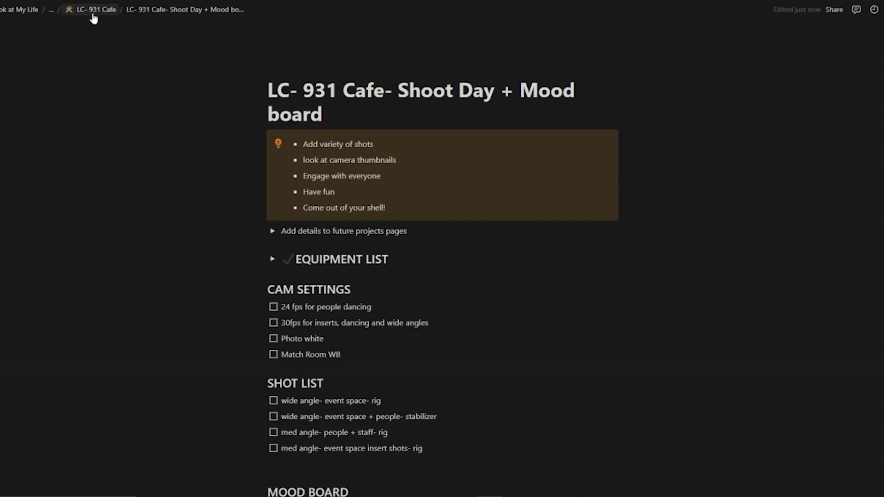
- Return to the dashboard and open Masquerade Ball's Masquerade- Shoot Day + Mood board page
key("ctrl+n")
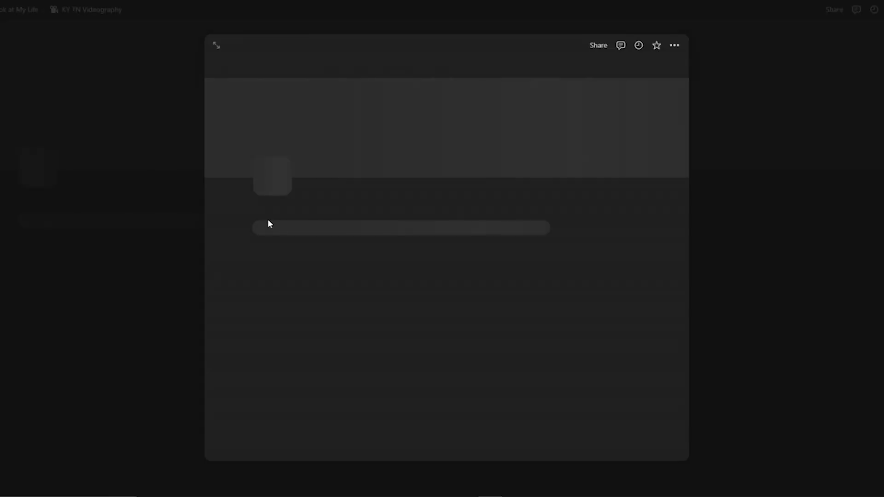
left_click(181, 181)
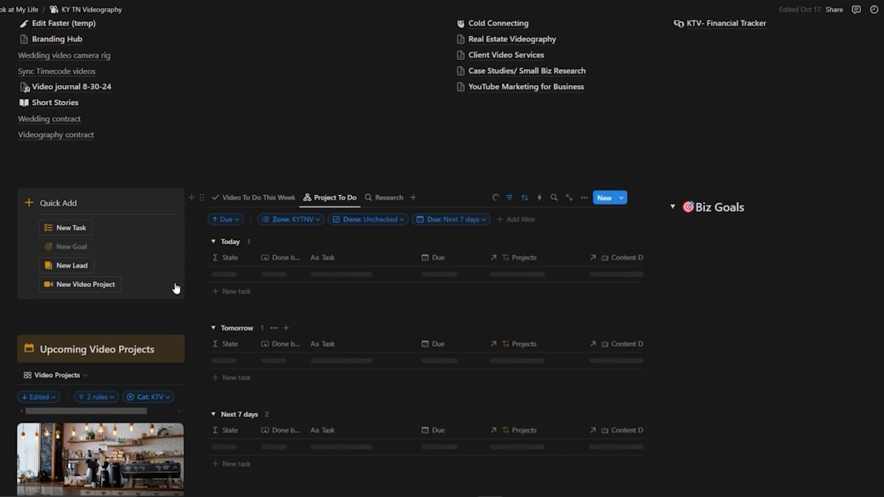
scroll(178, 287, "down", 4)
scroll(156, 329, "down", 6)
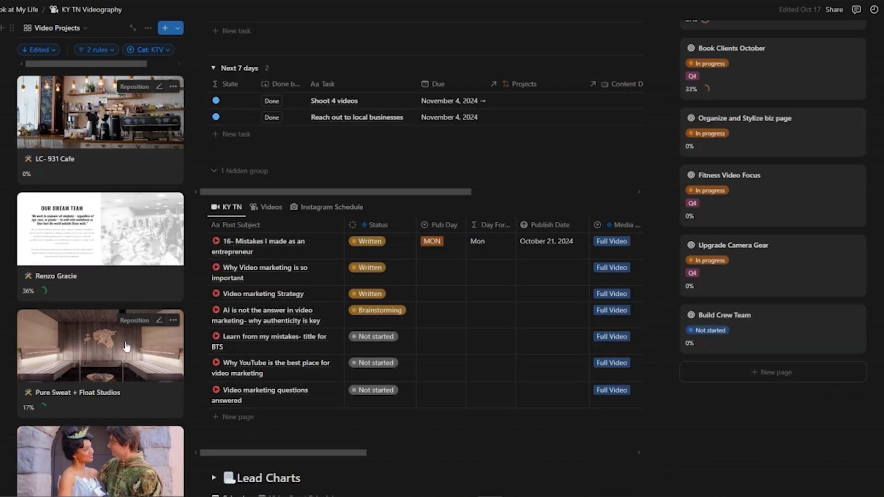
left_click(102, 318)
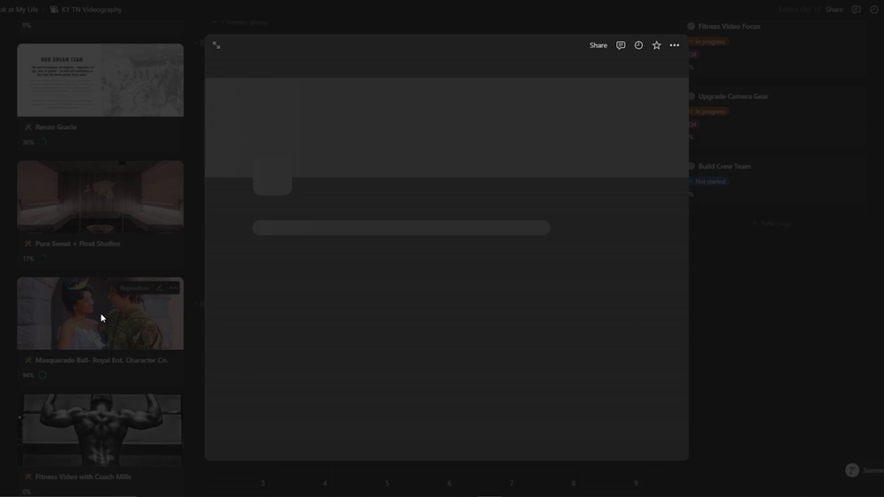
scroll(322, 300, "down", 6)
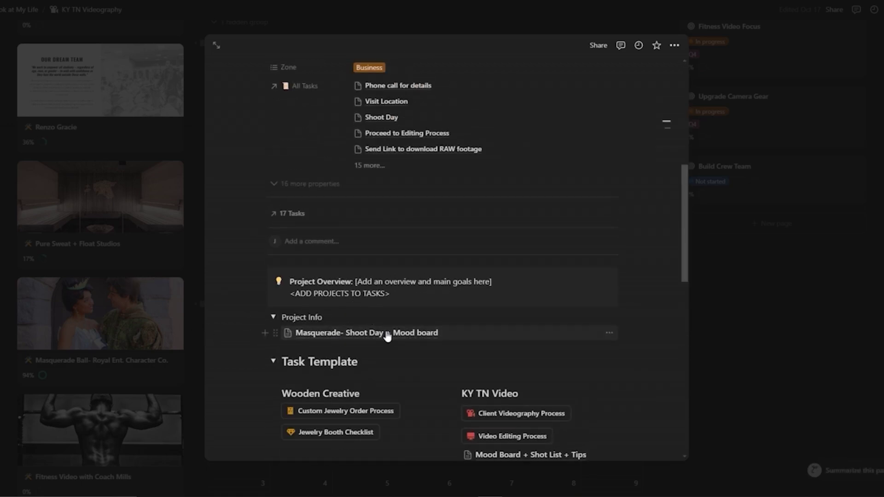
left_click(386, 333)
scroll(388, 322, "down", 9)
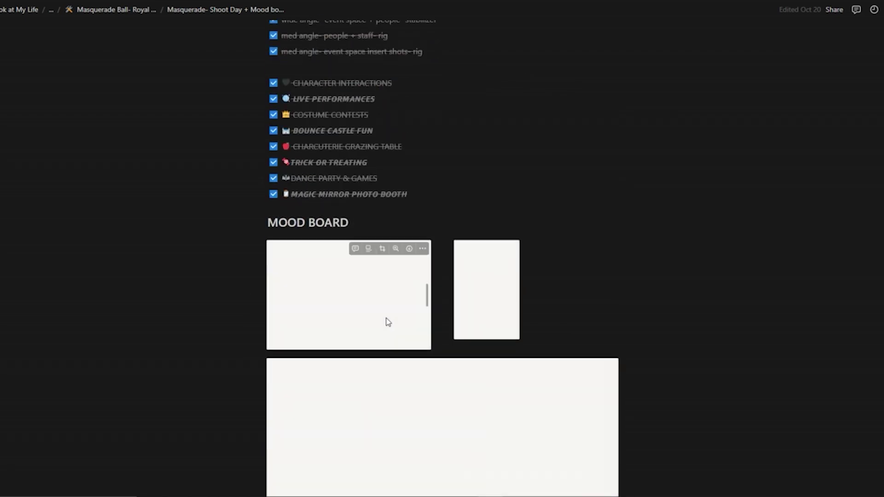
scroll(283, 198, "up", 5)
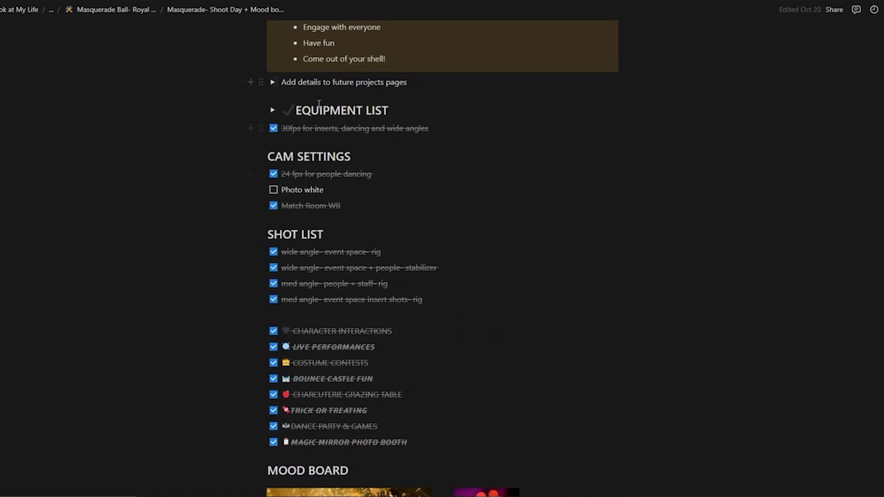
scroll(322, 297, "down", 9)
scroll(337, 222, "down", 5)
scroll(368, 227, "down", 3)
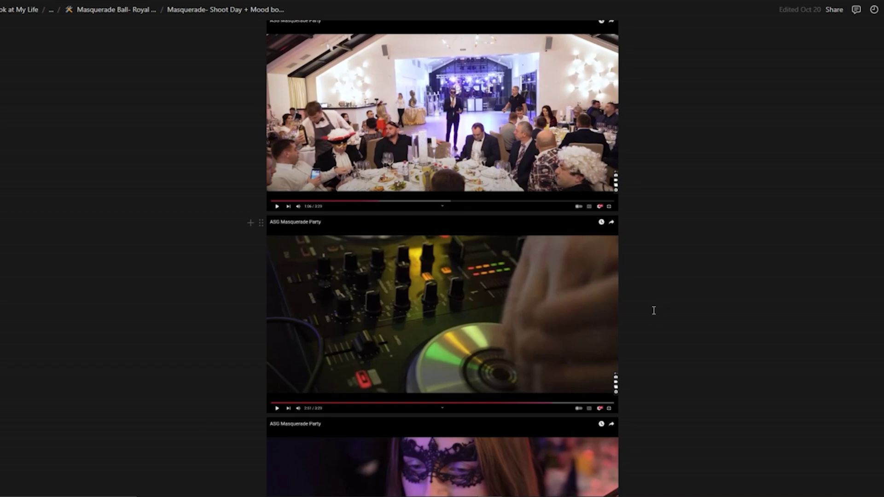
scroll(653, 310, "down", 8)
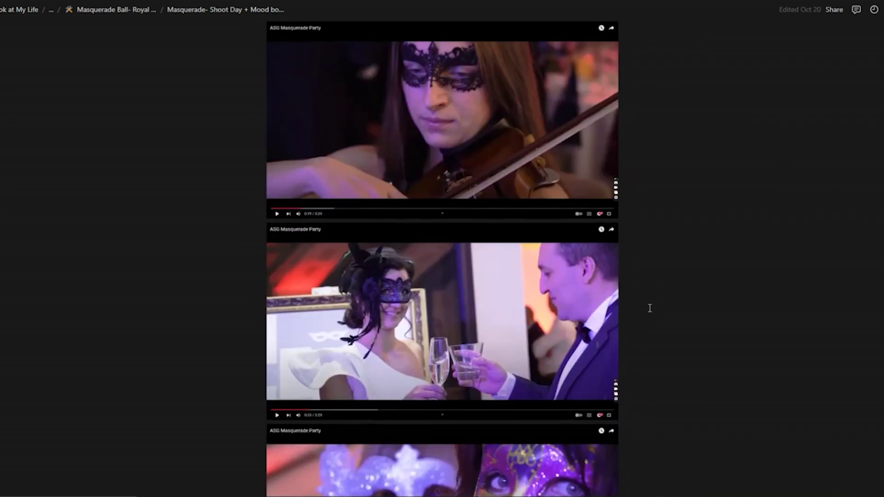
scroll(552, 323, "down", 3)
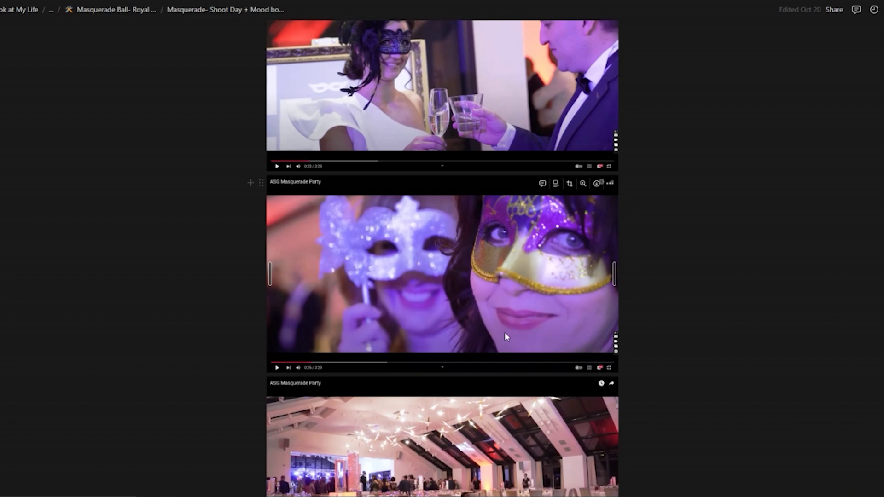
scroll(745, 281, "down", 4)
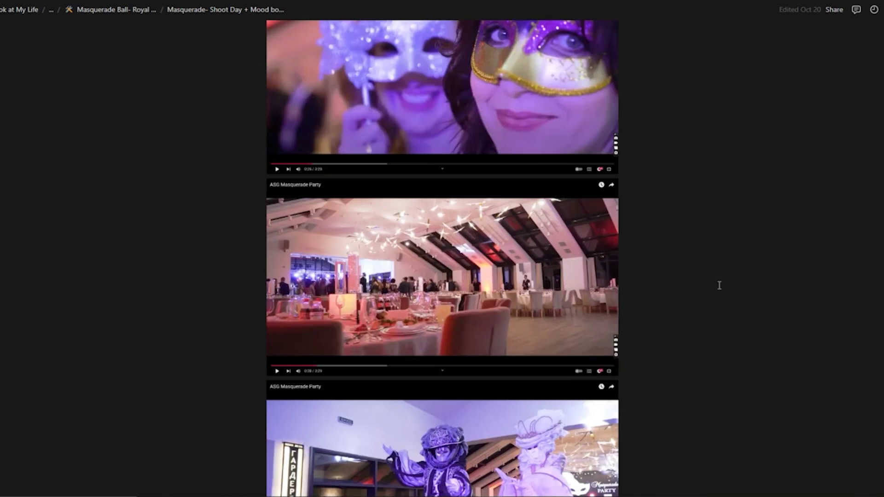
scroll(689, 286, "down", 2)
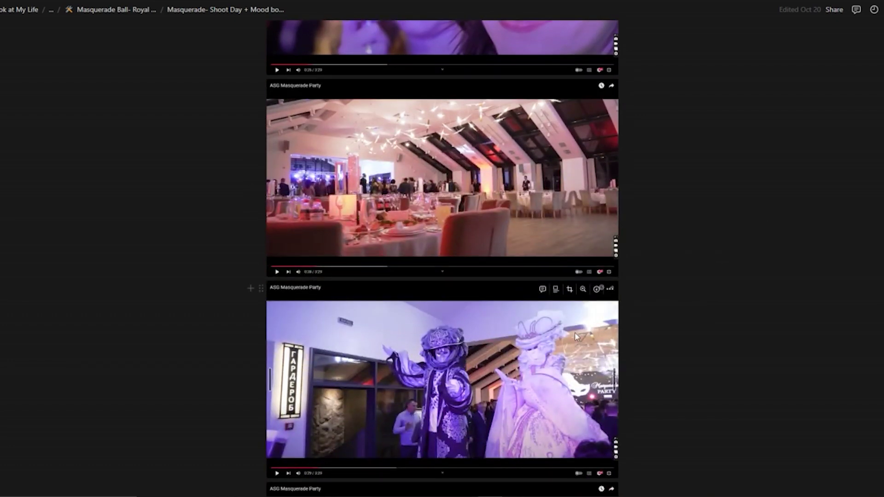
scroll(575, 337, "up", 3)
scroll(661, 301, "down", 6)
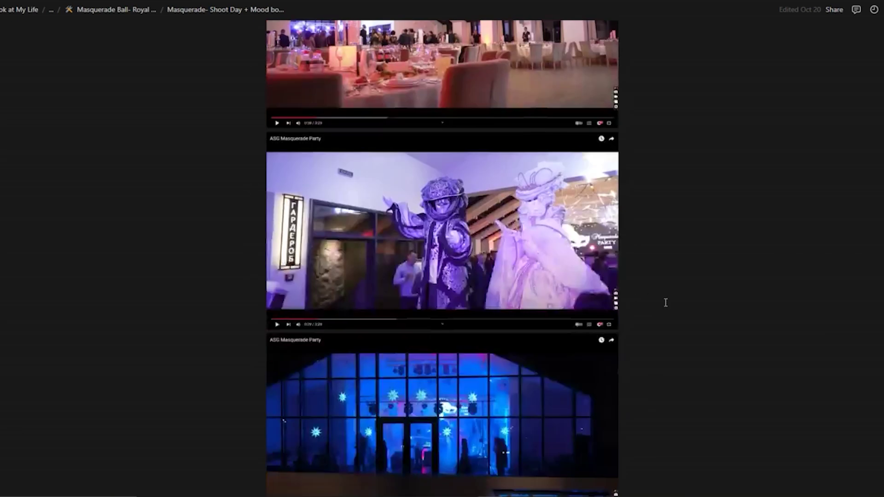
scroll(666, 303, "down", 5)
scroll(666, 302, "down", 3)
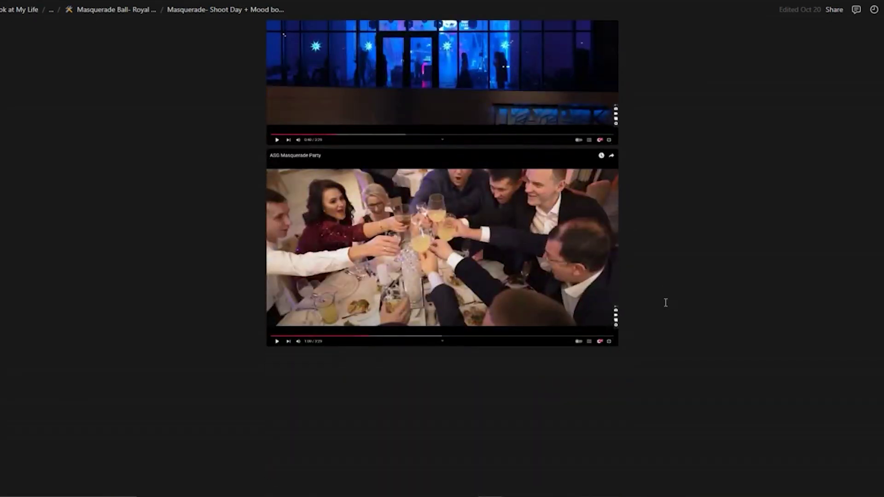
scroll(659, 304, "up", 18)
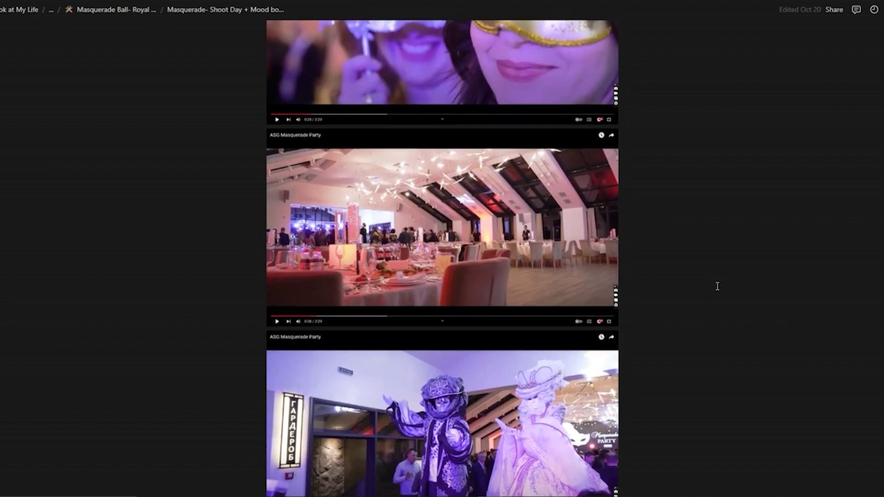
scroll(717, 286, "up", 20)
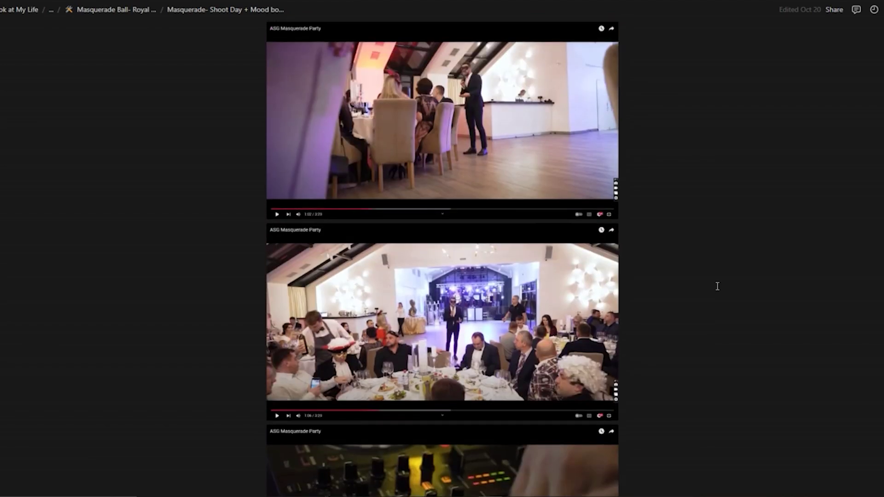
scroll(684, 296, "up", 2)
scroll(253, 229, "down", 10)
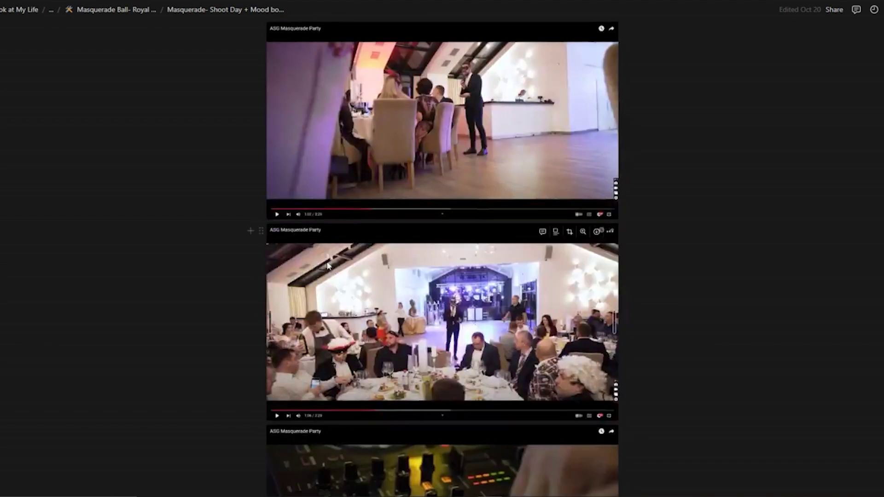
scroll(276, 238, "up", 8)
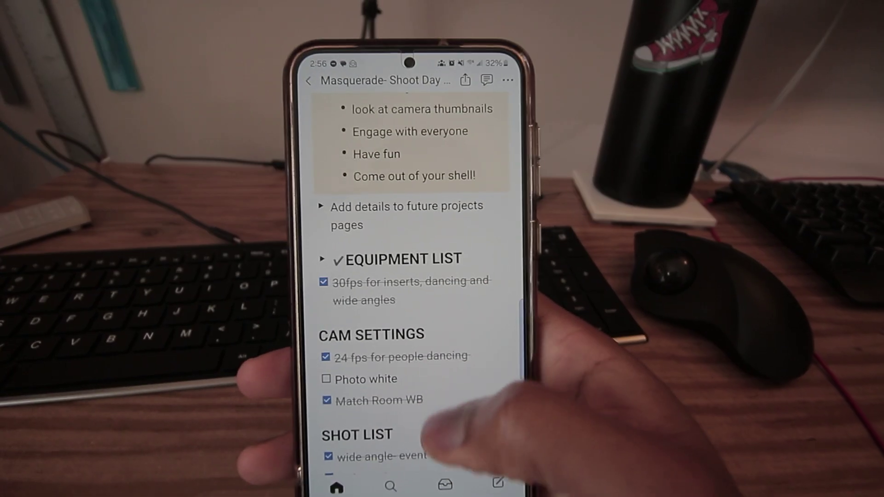
scroll(414, 415, "up", 2)
scroll(437, 414, "down", 8)
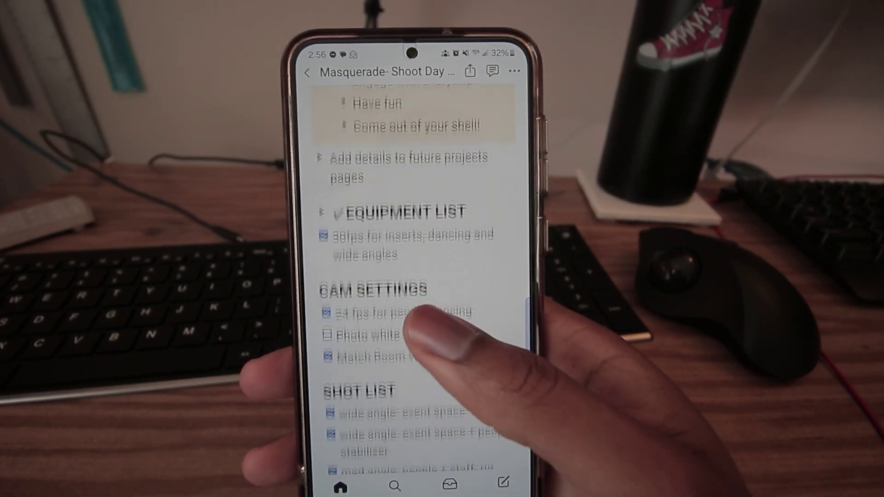
scroll(438, 415, "down", 10)
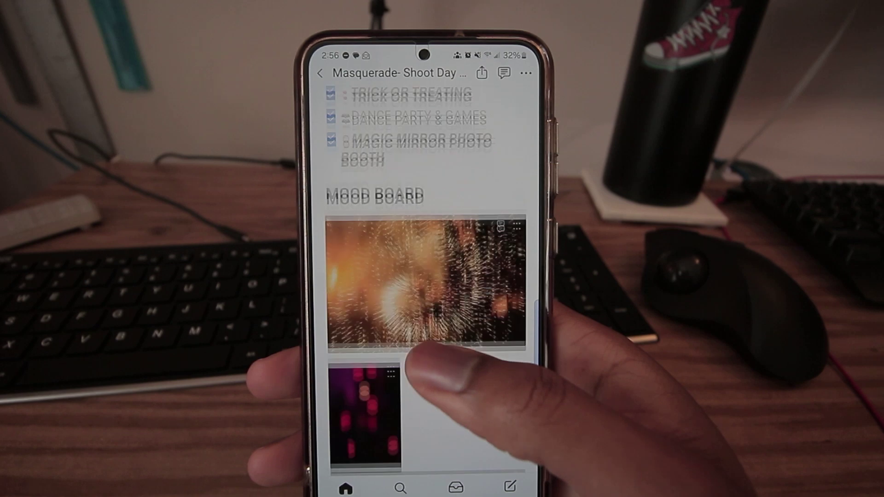
scroll(438, 415, "down", 5)
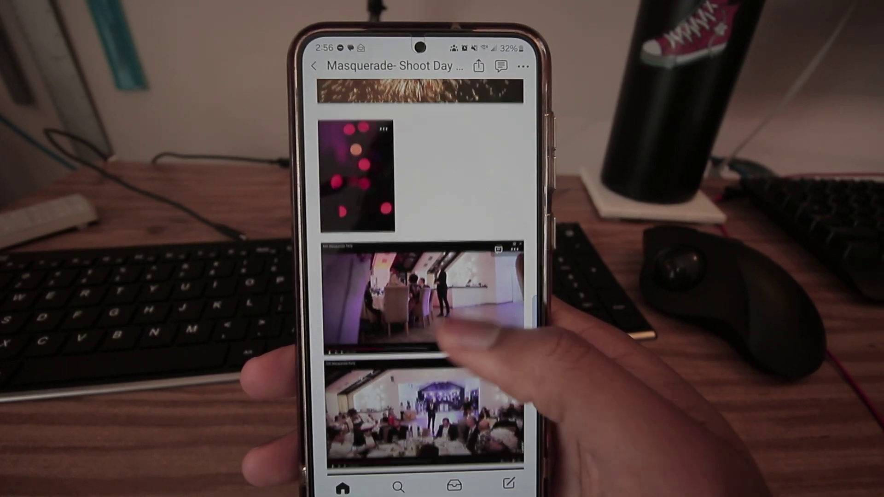
scroll(437, 414, "down", 10)
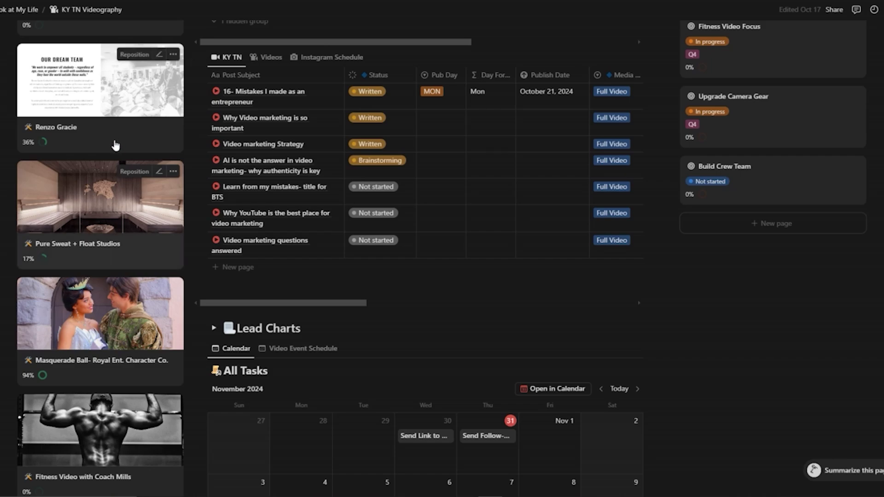
scroll(114, 144, "down", 5)
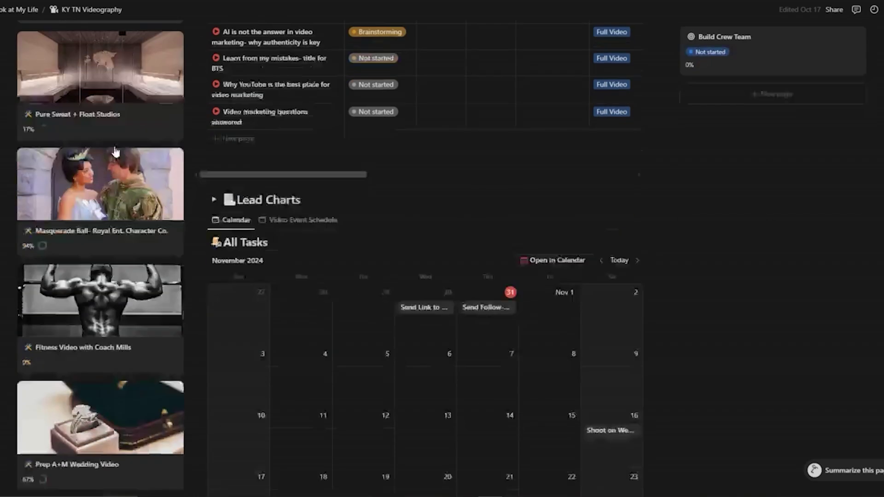
- Open the LC- 931 Cafe card, expand Task Template, and add the Client Videography Process tasks
scroll(115, 152, "up", 10)
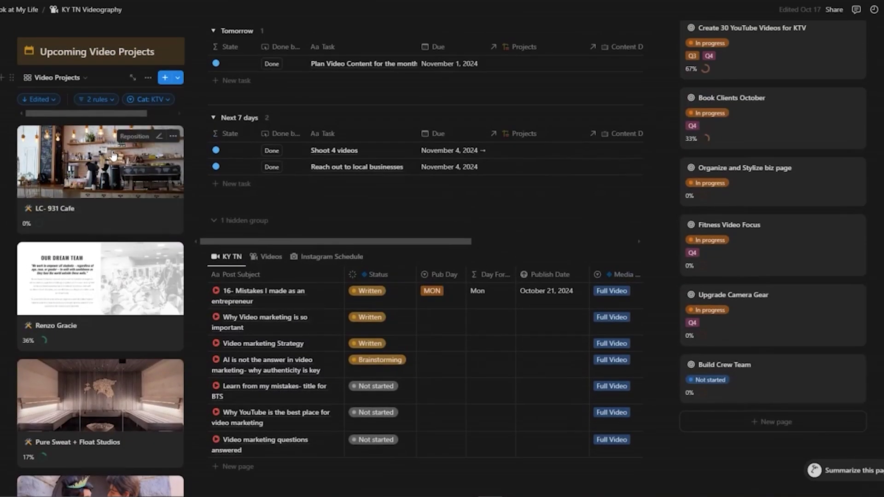
left_click(428, 334)
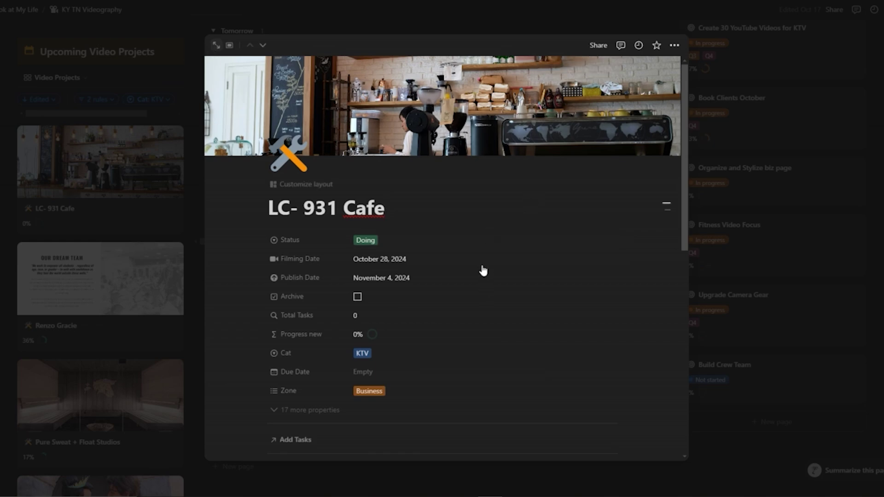
scroll(262, 226, "down", 7)
scroll(262, 224, "down", 3)
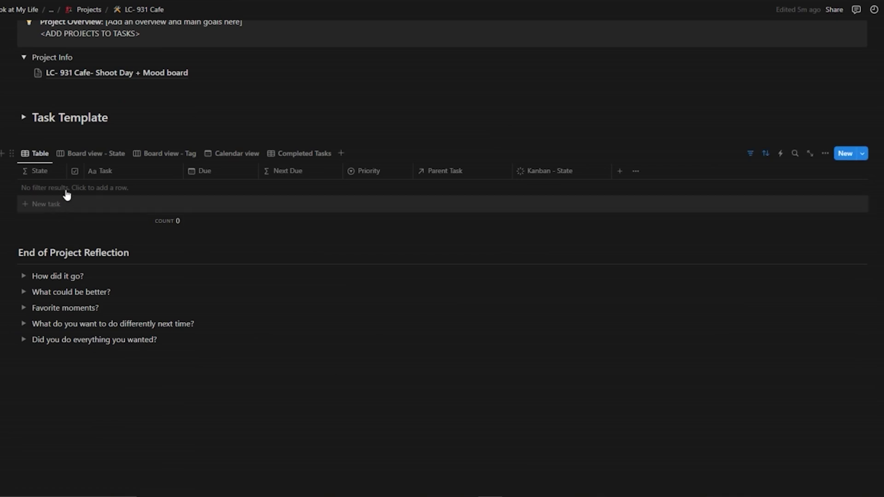
left_click(24, 118)
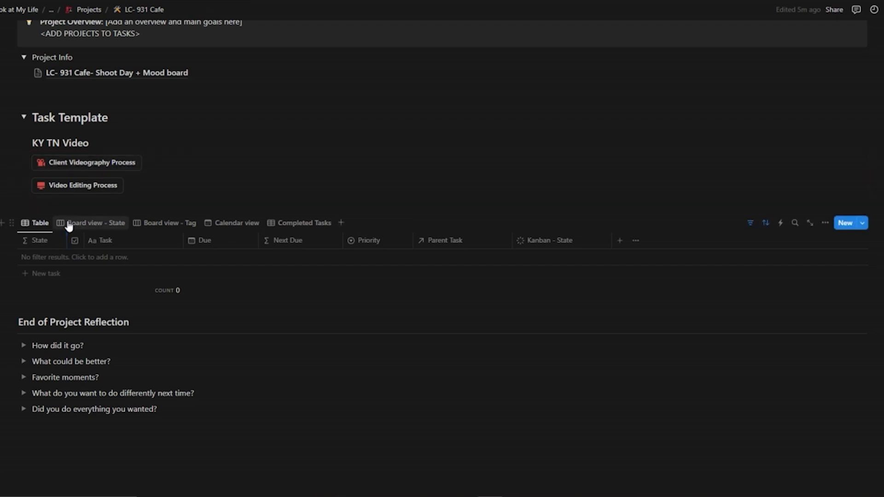
left_click(95, 163)
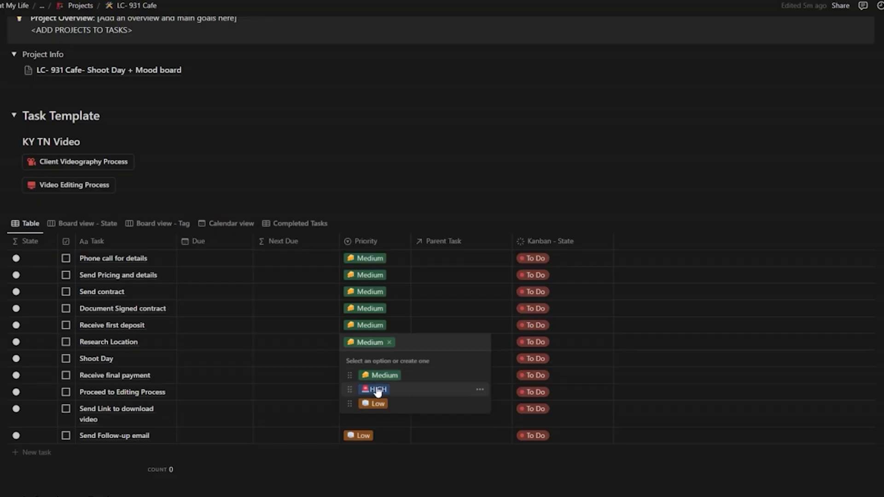
- Set Research Location's priority to HIGH
left_click(375, 391)
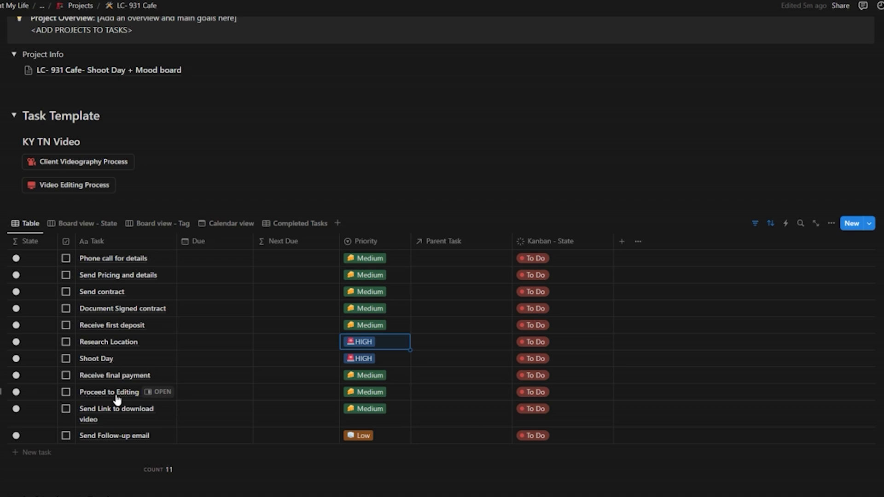
- Add the Video Editing Process template tasks and confirm their creation
left_click(75, 194)
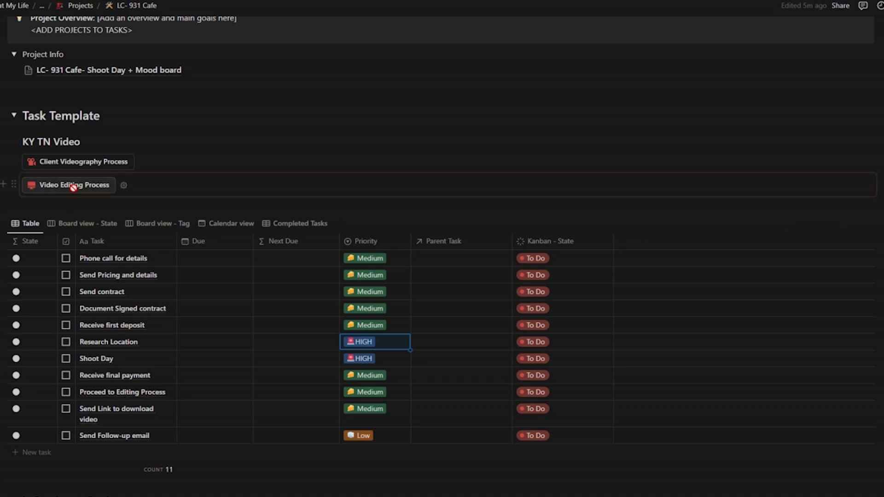
left_click(393, 275)
scroll(223, 335, "down", 1)
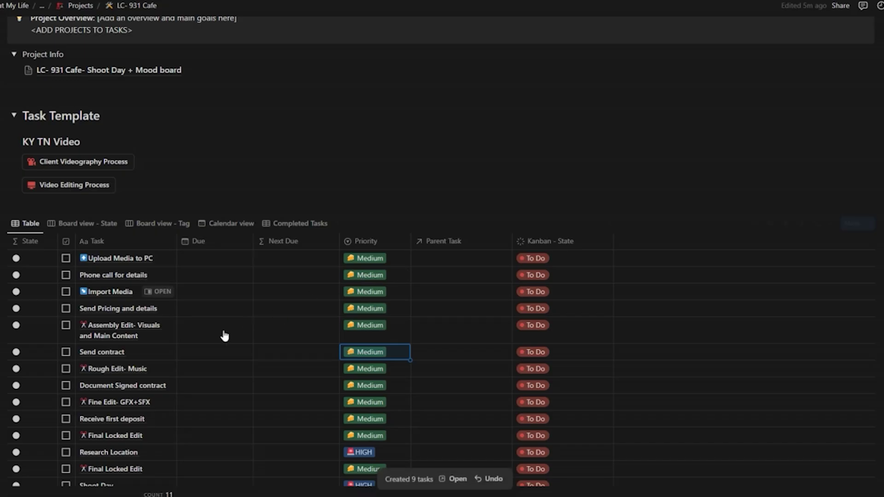
scroll(176, 347, "down", 2)
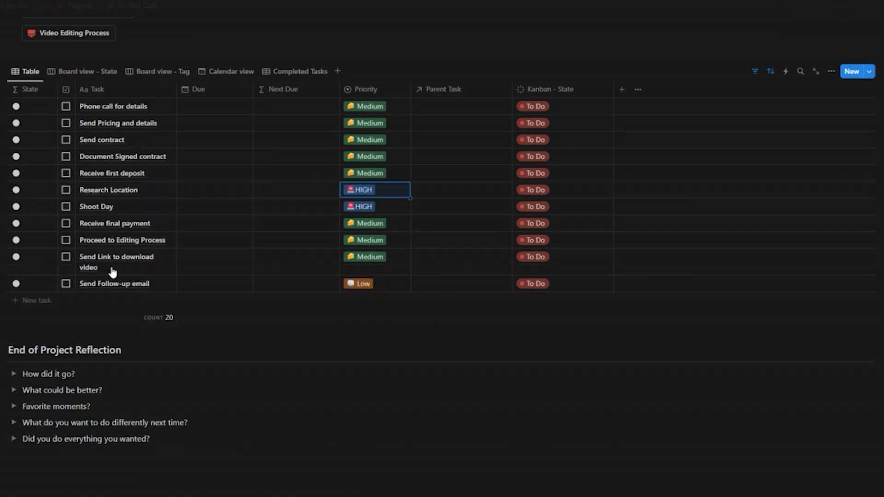
scroll(138, 276, "up", 2)
- Check off the eight tasks from Phone call for details through Proceed to Editing Process
left_click(66, 208)
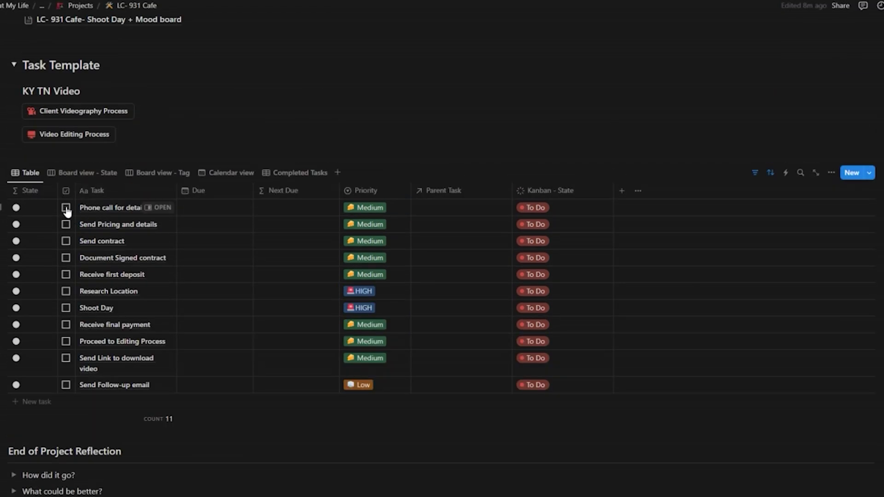
left_click(66, 208)
left_click(66, 208)
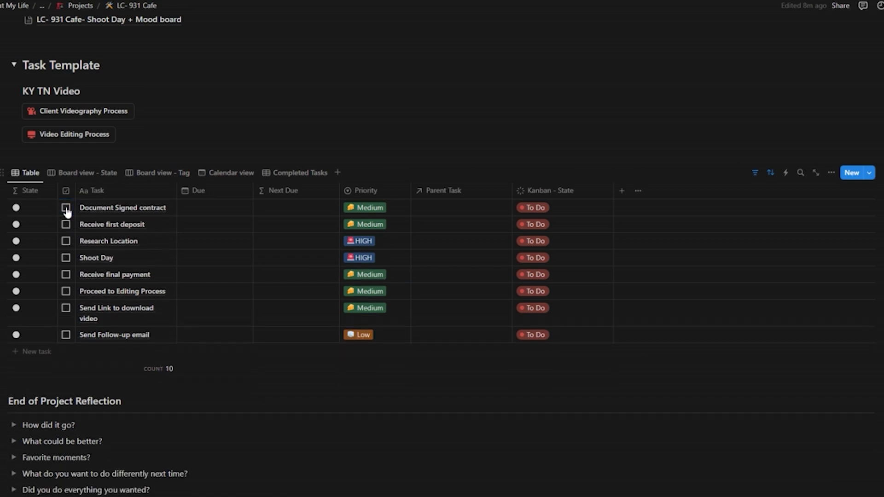
left_click(65, 208)
left_click(66, 208)
left_click(66, 208)
left_click(66, 208)
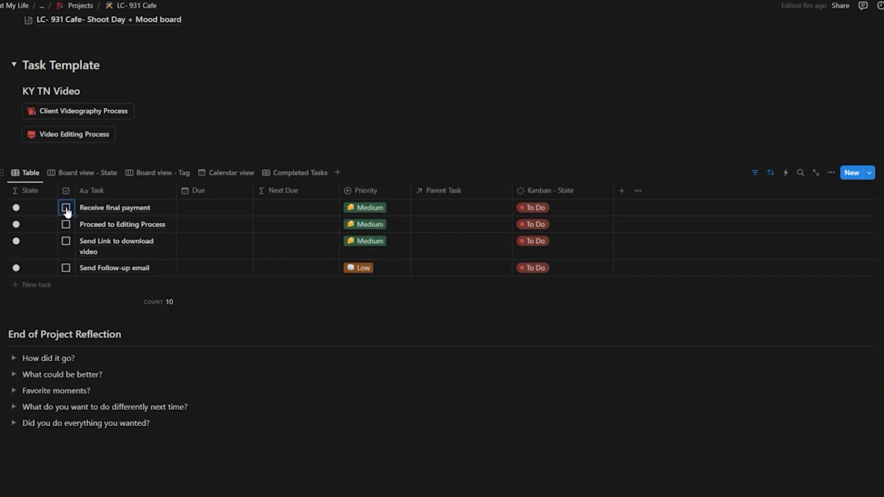
left_click(66, 208)
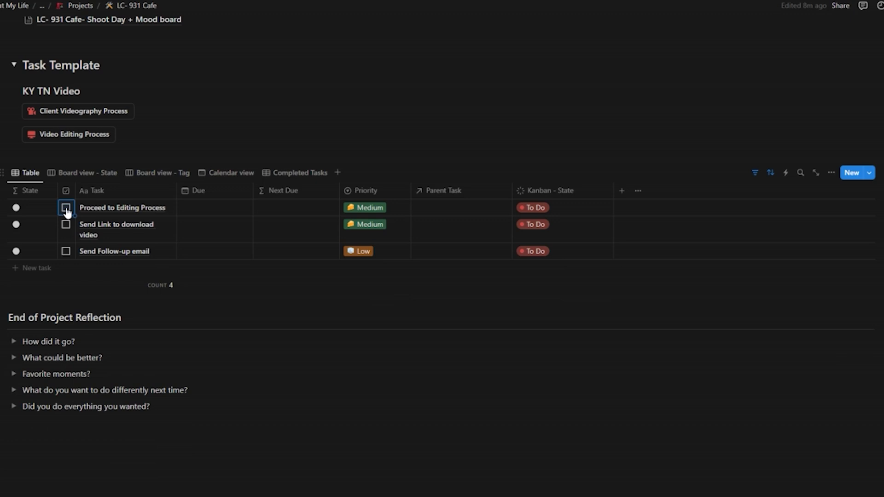
left_click(66, 208)
left_click(55, 136)
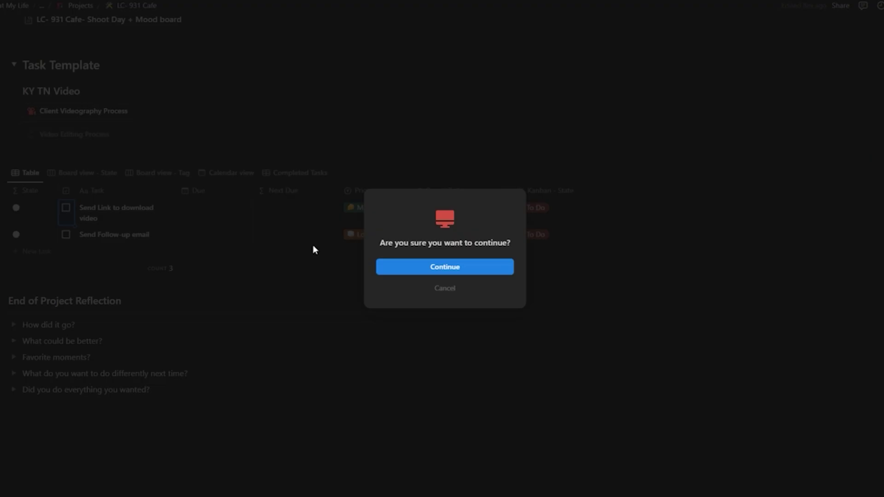
- Confirm creating the video editing tasks, Upload Media to PC through Send Link to Client
left_click(396, 270)
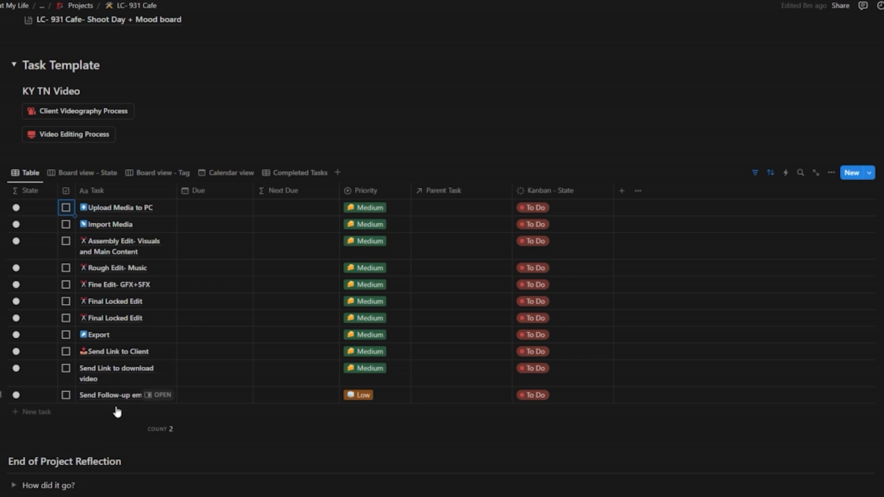
scroll(94, 391, "down", 5)
scroll(90, 385, "up", 3)
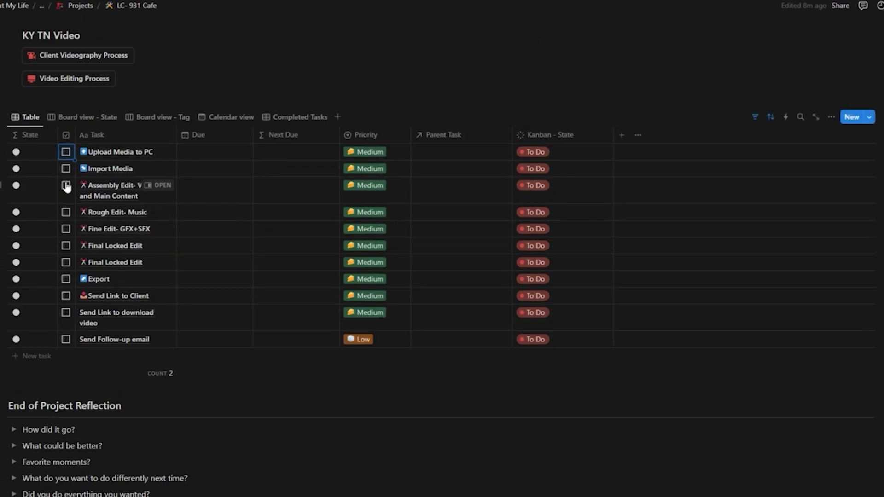
scroll(134, 300, "down", 3)
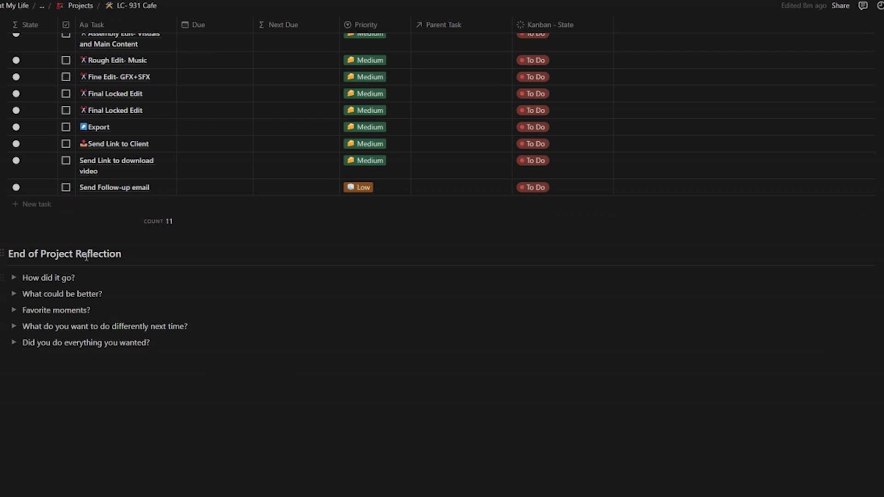